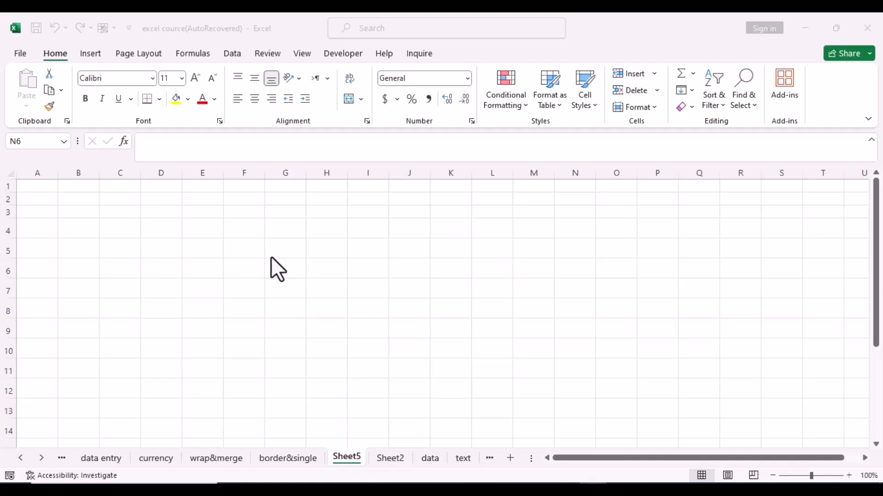
# Step: Enter 1 in F5 and copy it down to F11 and across to H5 with AutoFill
pyautogui.click(247, 249)
pyautogui.write('1')
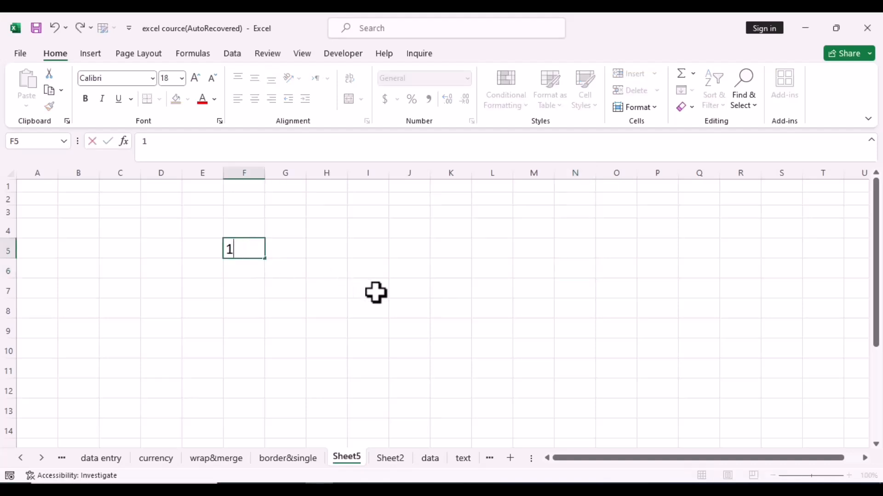
pyautogui.moveTo(266, 260); pyautogui.dragTo(271, 372)
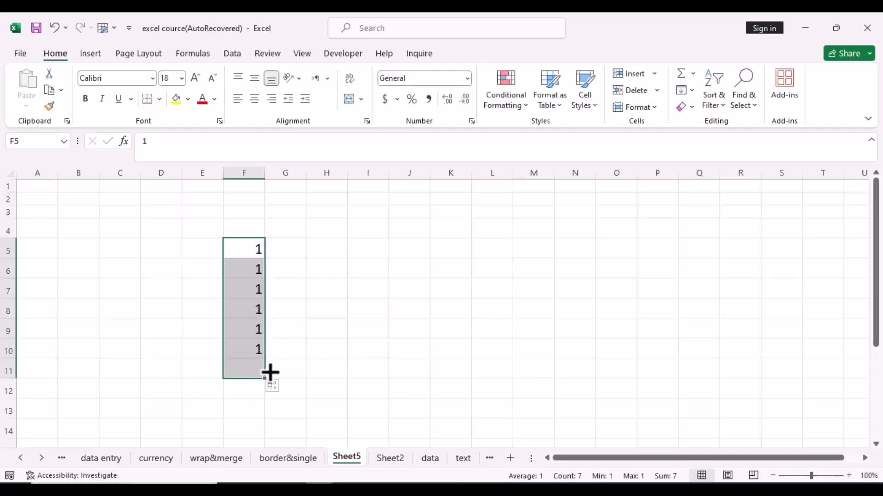
pyautogui.click(244, 256)
pyautogui.moveTo(267, 260); pyautogui.dragTo(343, 262)
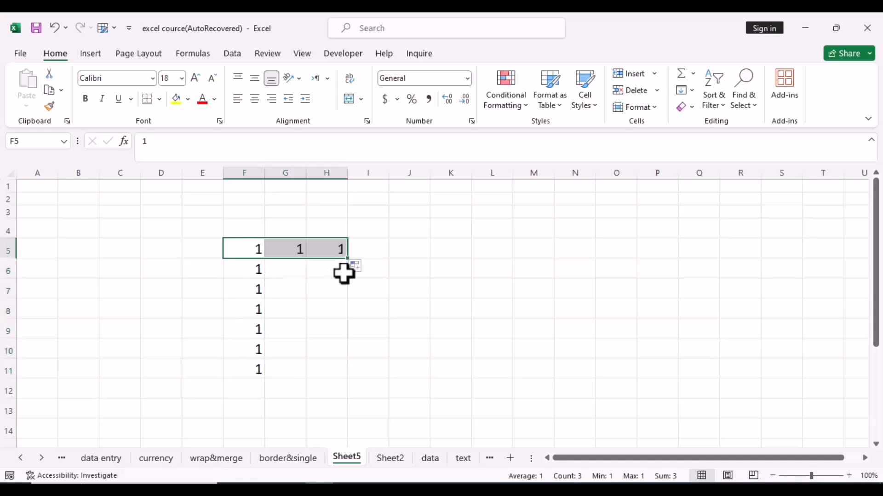
pyautogui.click(353, 309)
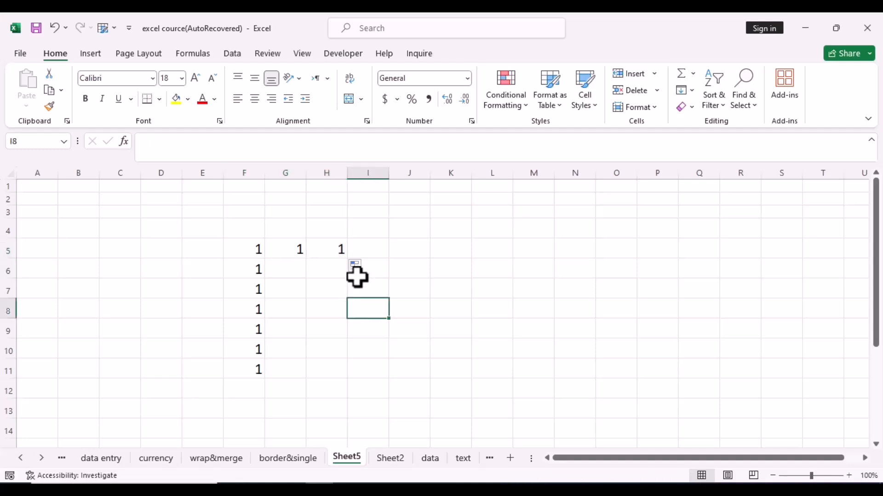
# Step: Enter 1 in I5 and fill it down to I11 as an incrementing series from 1 to 7
pyautogui.click(376, 248)
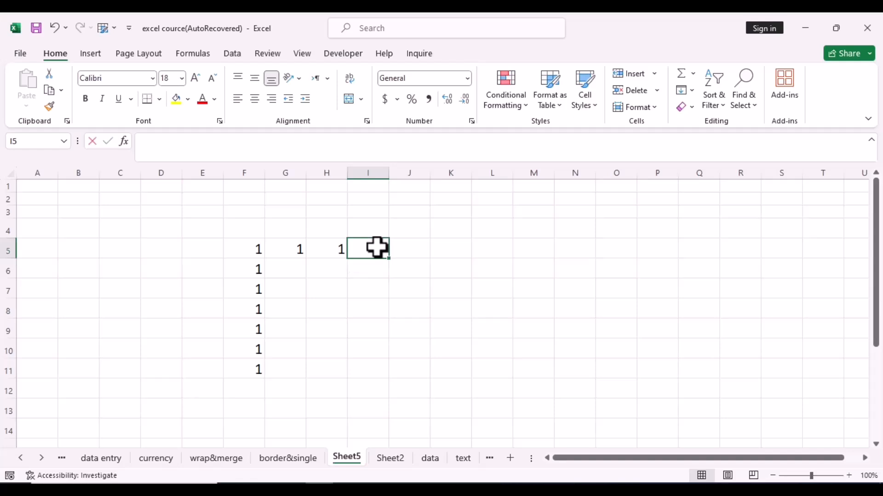
pyautogui.write('1')
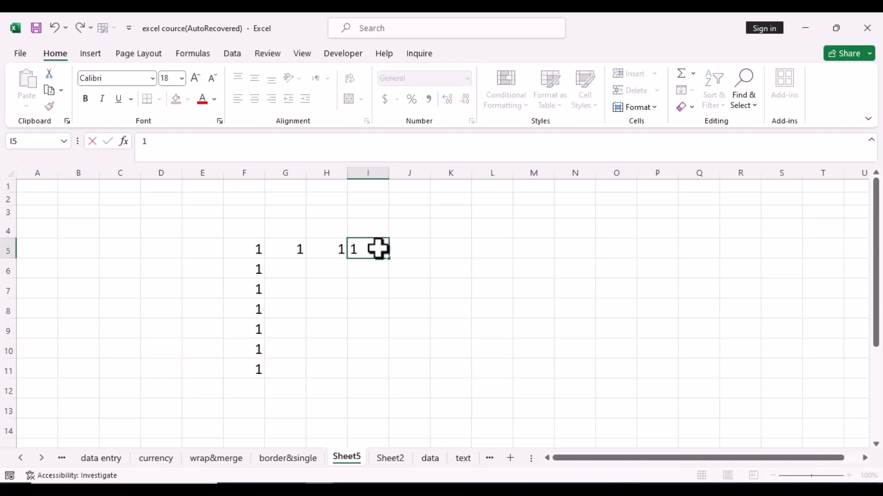
pyautogui.moveTo(390, 259); pyautogui.dragTo(391, 374)
pyautogui.click(527, 343)
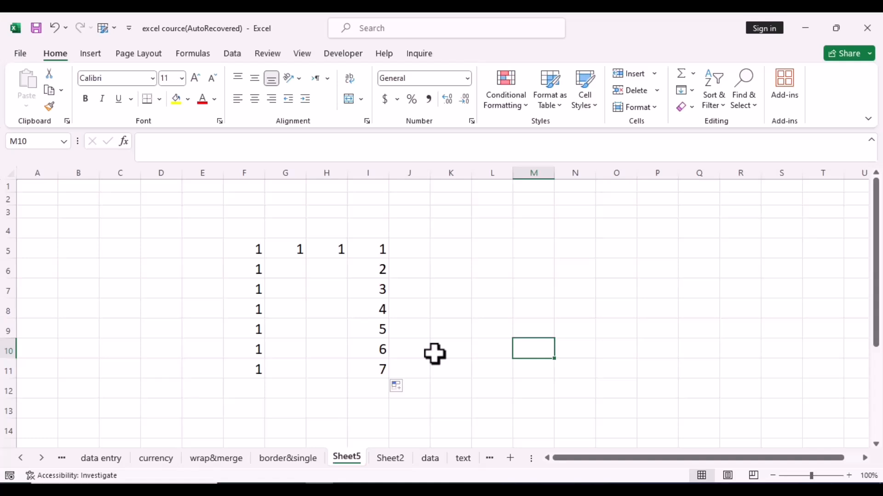
# Step: Enter 1 in J5 and fill a linear series down the column with step value 1 and stop value 1000
pyautogui.click(417, 249)
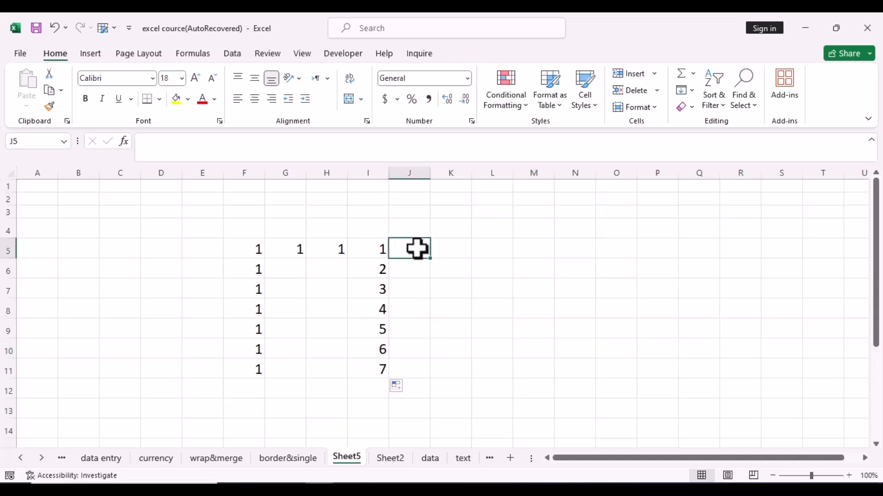
pyautogui.write('1')
pyautogui.click(447, 330)
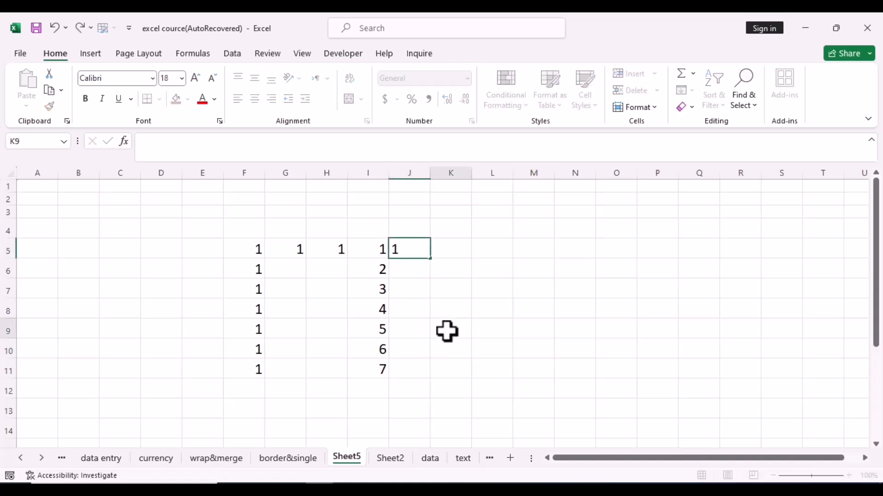
pyautogui.click(414, 248)
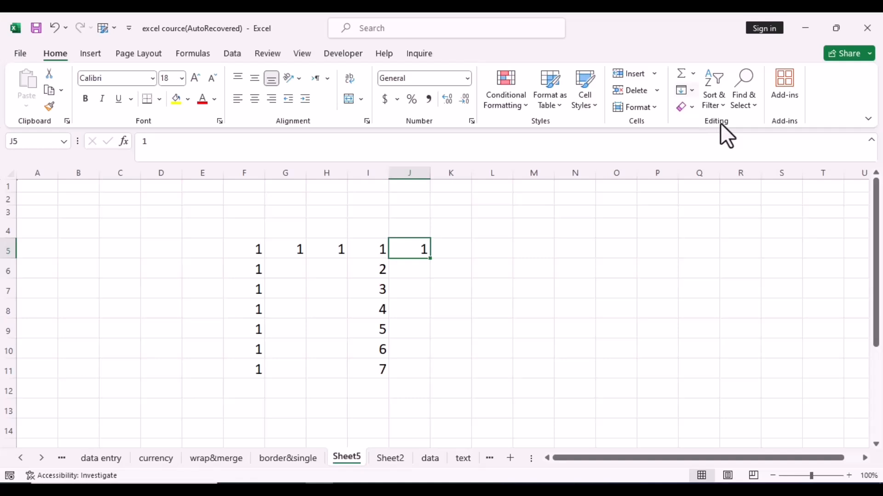
pyautogui.click(691, 91)
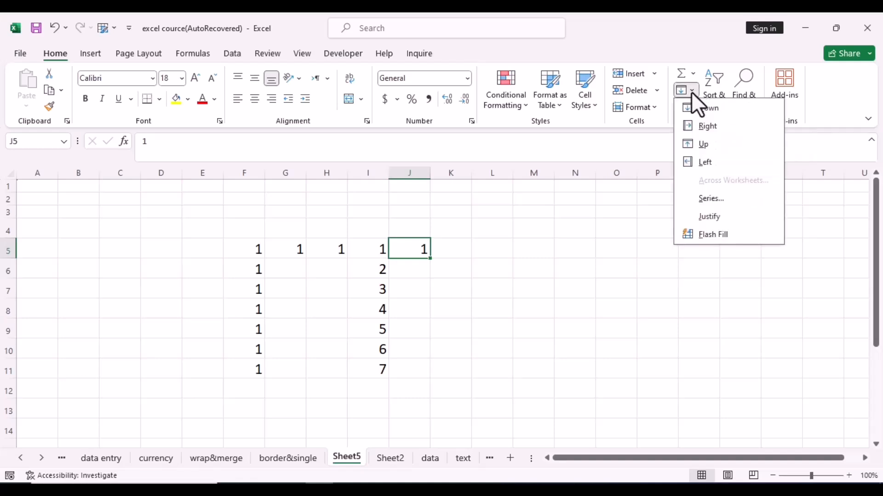
pyautogui.click(704, 200)
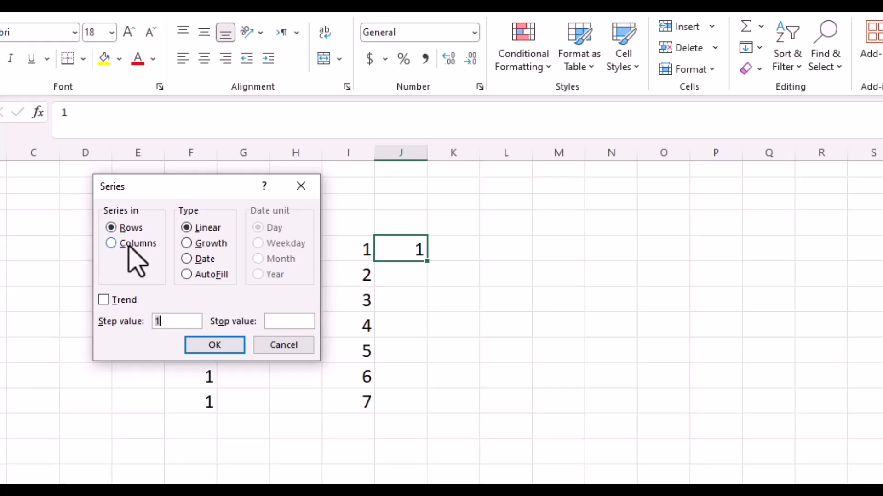
pyautogui.click(112, 245)
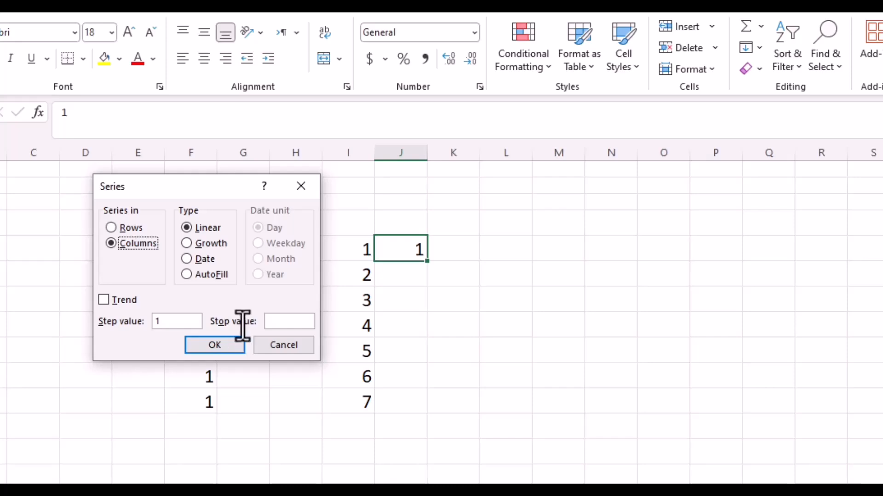
pyautogui.click(278, 325)
pyautogui.write('1000')
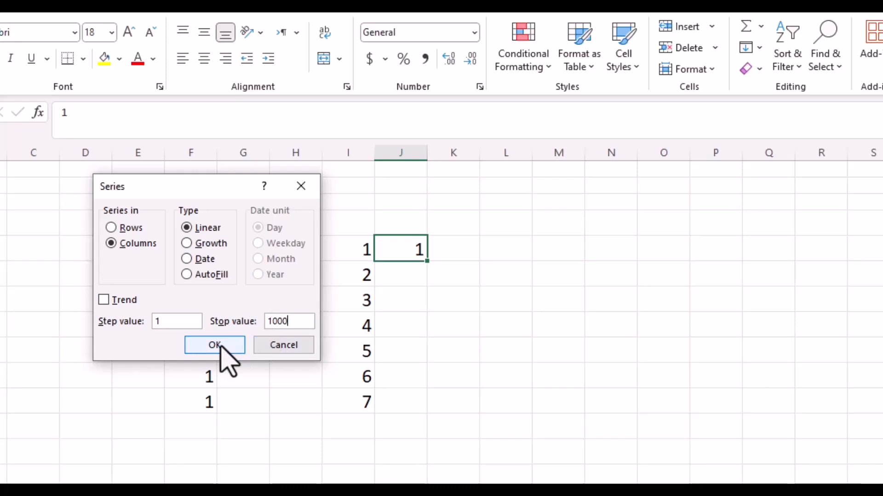
pyautogui.click(220, 348)
pyautogui.click(522, 344)
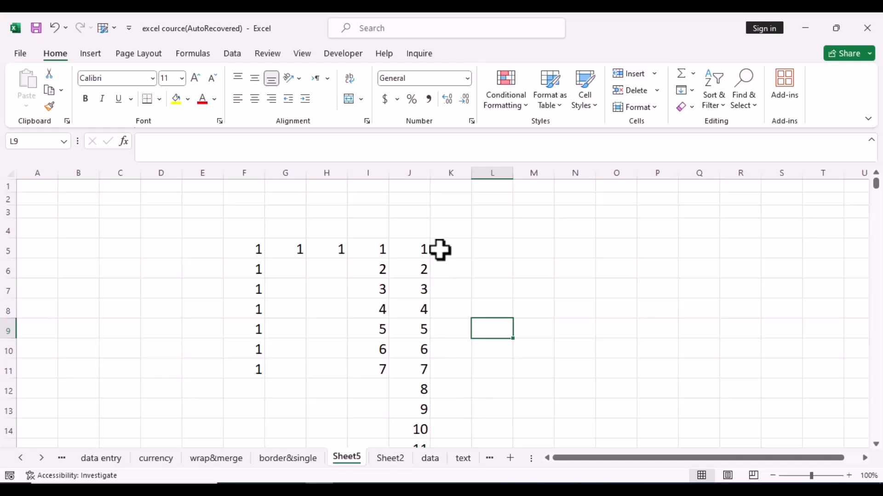
# Step: Go from J5 to the last number of the column J series and back to its first cell
pyautogui.click(425, 250)
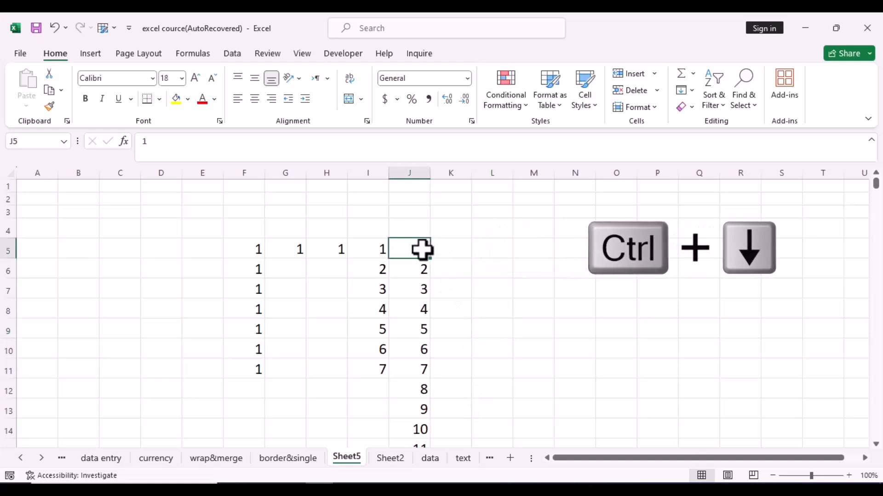
pyautogui.hotkey('ctrl', 'Down')
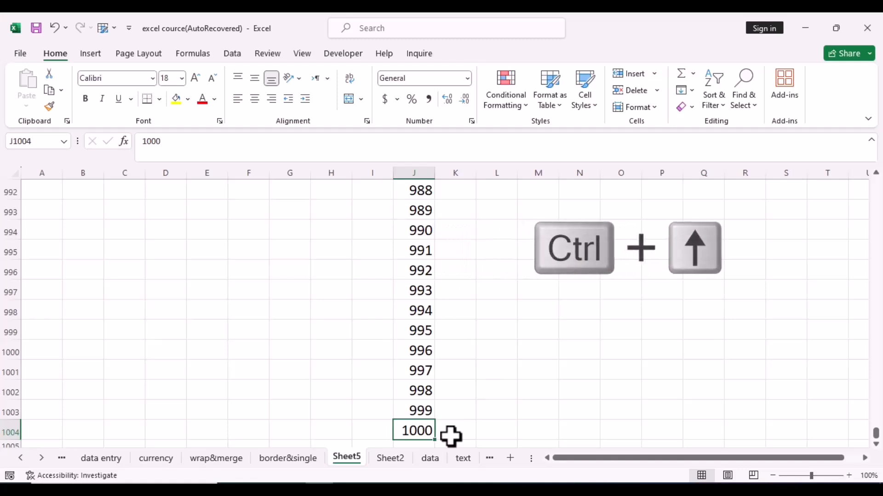
pyautogui.hotkey('ctrl', 'Up')
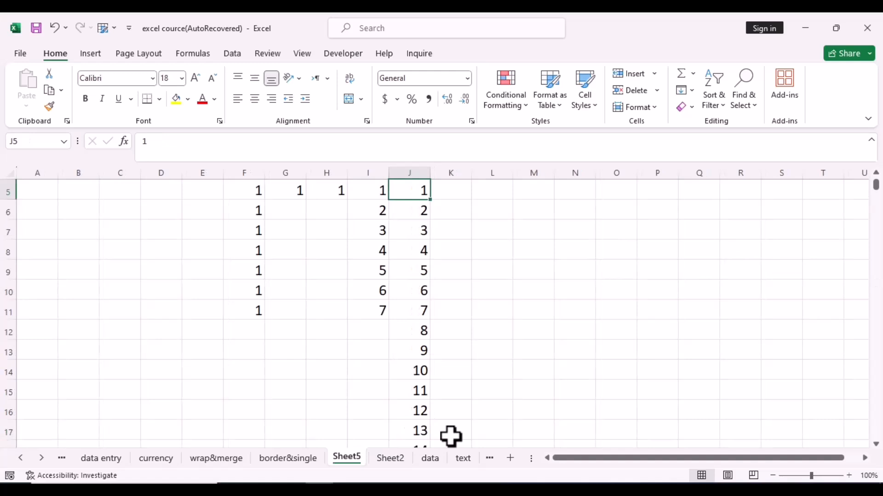
# Step: Enter 1 in K5 and fill K5 together with the empty L5 down to row 16 to number column K
pyautogui.click(459, 198)
pyautogui.click(453, 192)
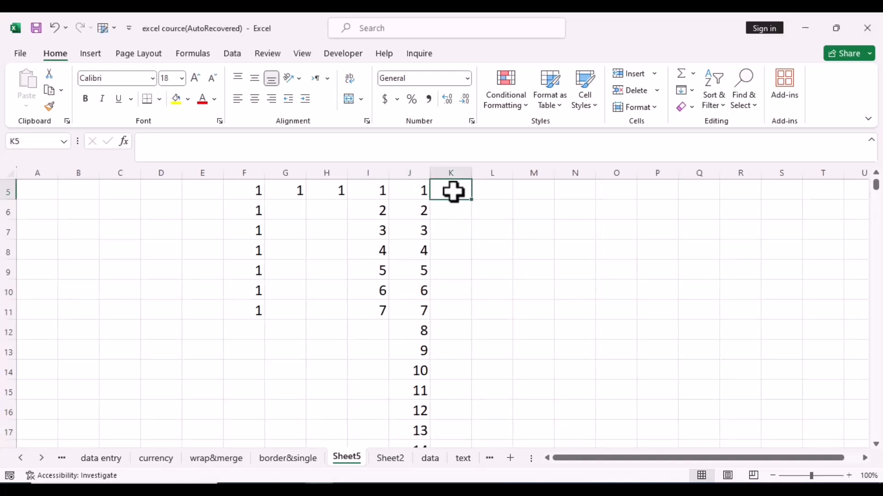
pyautogui.write('1')
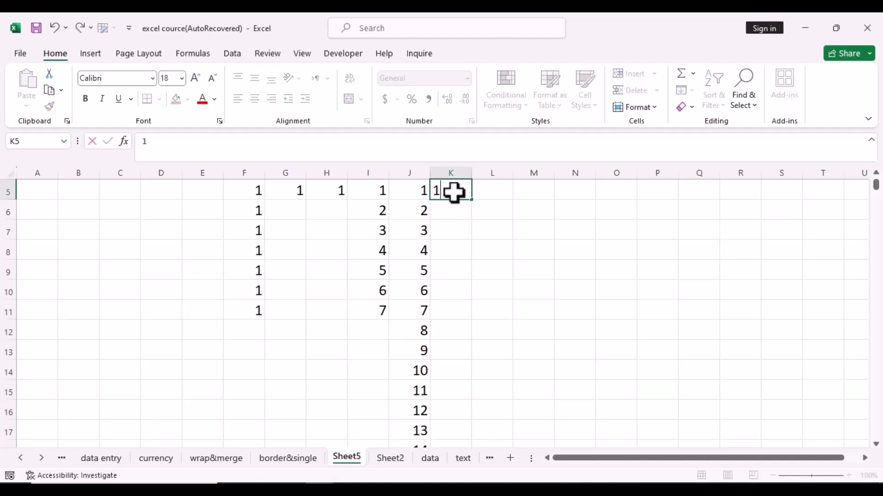
pyautogui.click(491, 241)
pyautogui.moveTo(448, 197); pyautogui.dragTo(478, 193)
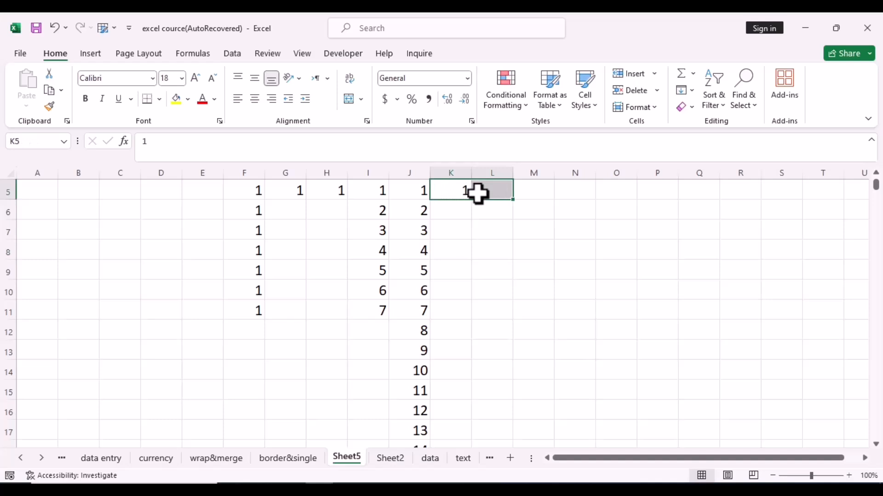
pyautogui.moveTo(515, 202); pyautogui.dragTo(516, 415)
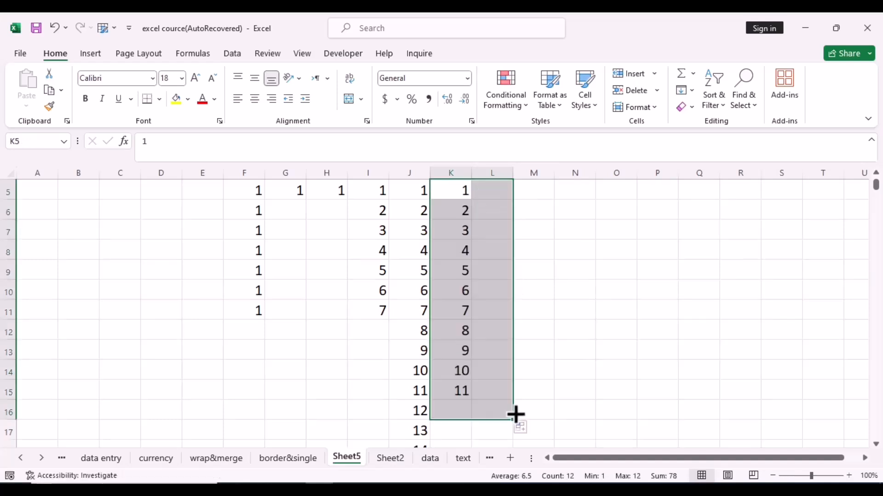
pyautogui.click(555, 329)
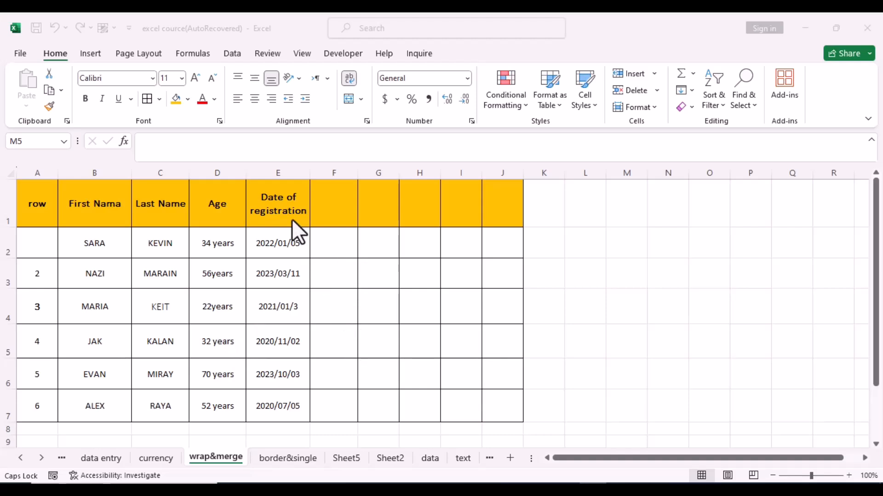
# Step: On the wrap&merge sheet, enter 34 in F2 and Flash Fill the remaining ages as plain numbers down column F
pyautogui.click(348, 248)
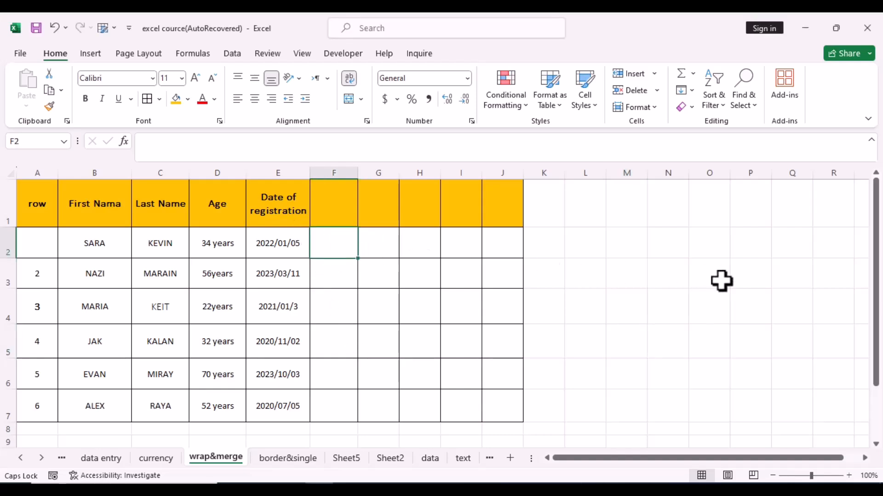
pyautogui.write('34')
pyautogui.press('Return')
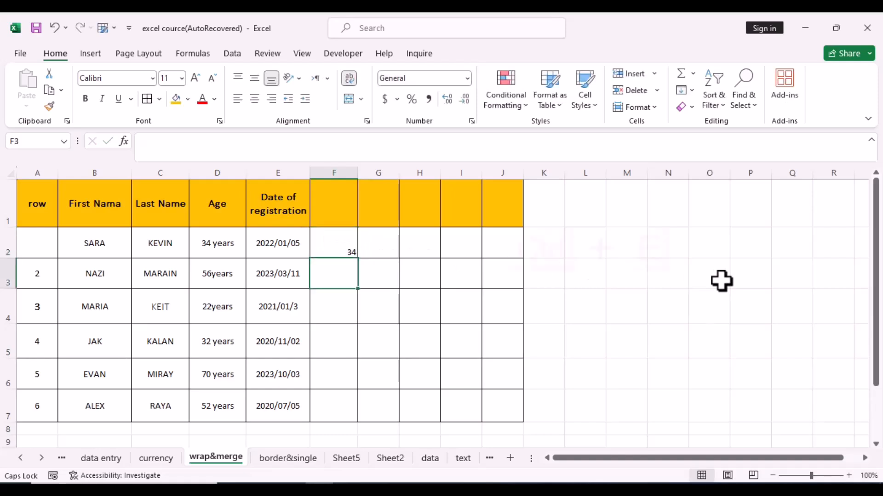
pyautogui.hotkey('ctrl', 'e')
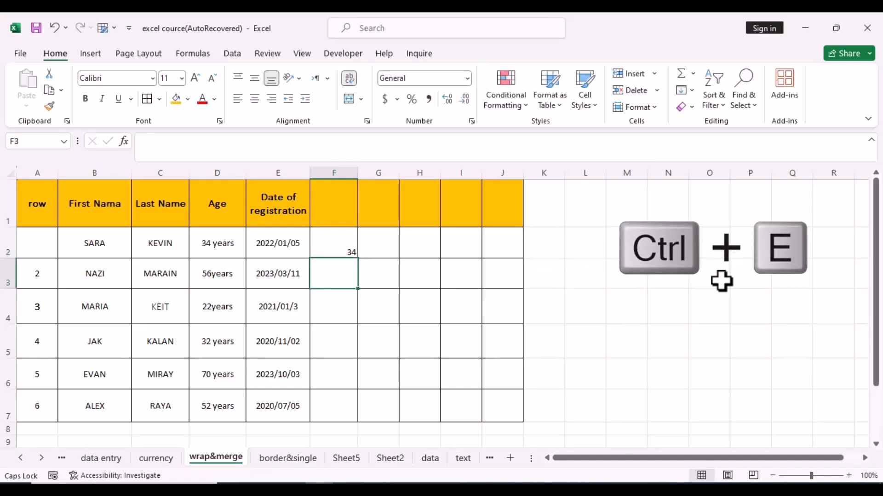
pyautogui.hotkey('ctrl', 'e')
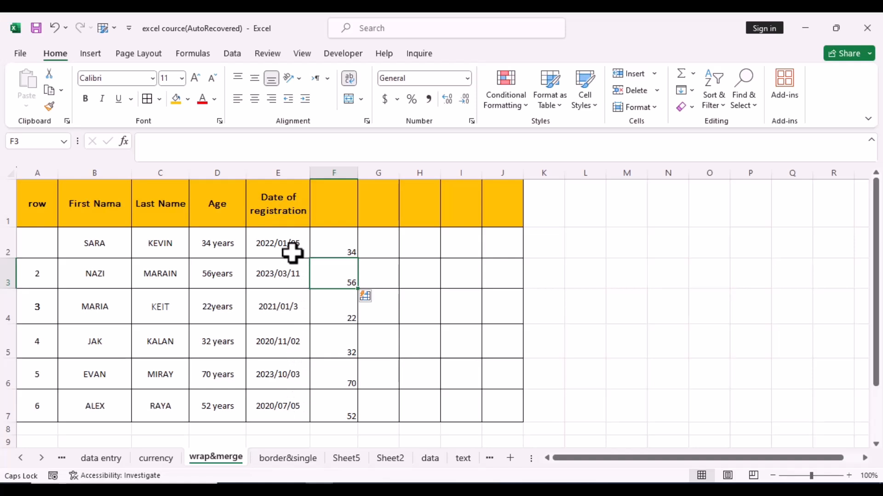
# Step: Add the headers DAY, MONTH and YEAR in G1, H1 and I1
pyautogui.click(382, 207)
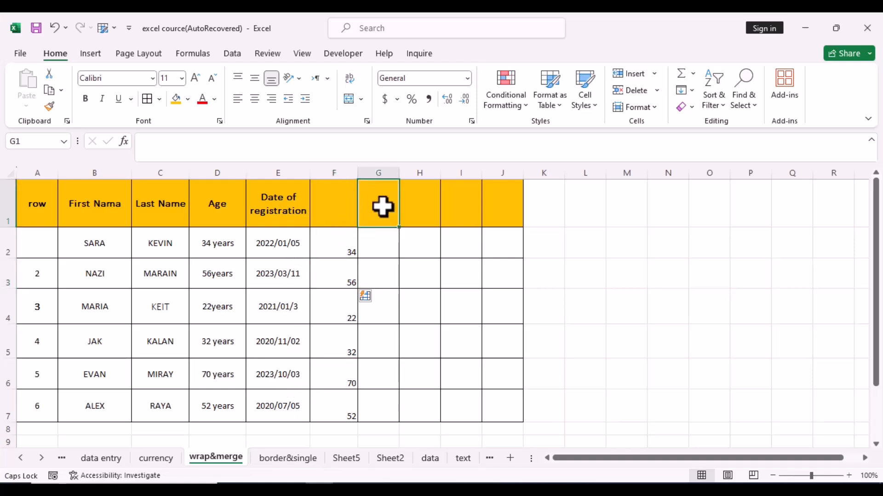
pyautogui.write('DAY')
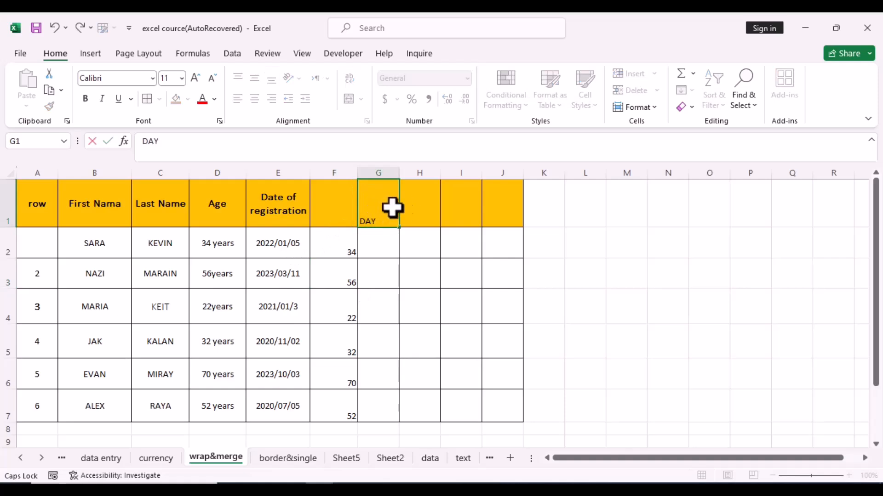
pyautogui.click(418, 211)
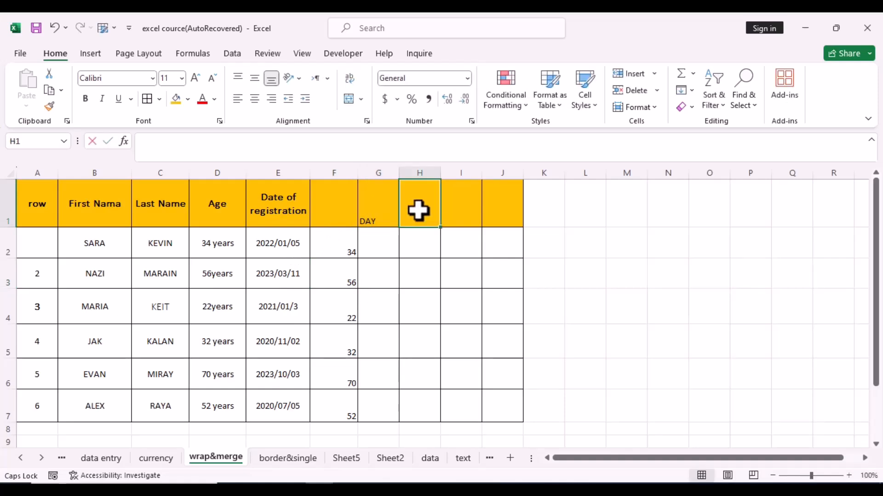
pyautogui.write('MONTH')
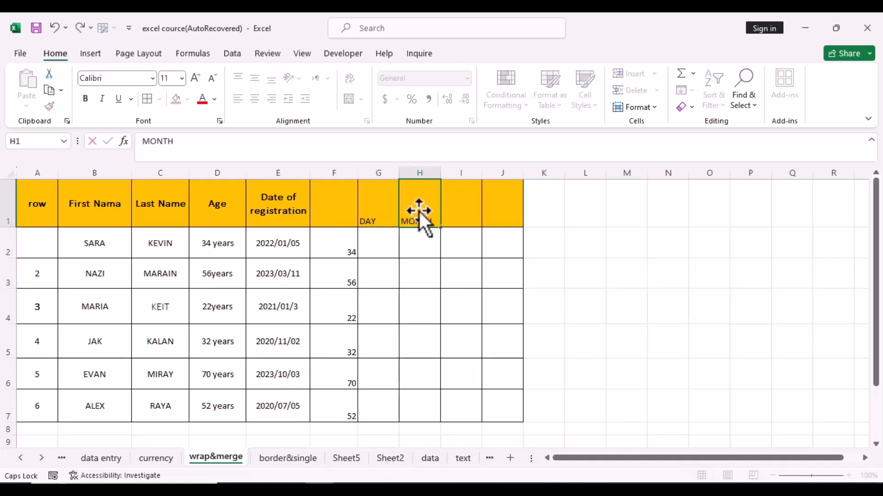
pyautogui.click(464, 211)
pyautogui.write('YEAR')
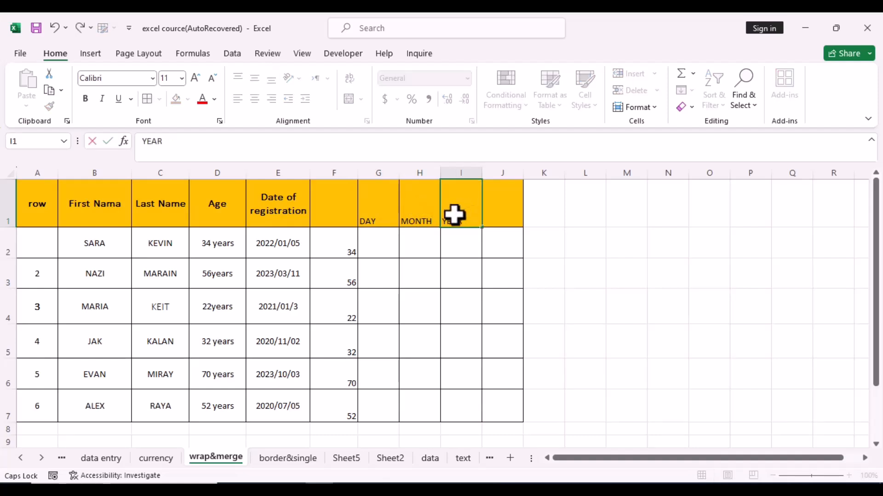
# Step: Try to Flash Fill the registration days down column G from 05 entered in G2, and clear G2:G7
pyautogui.click(384, 240)
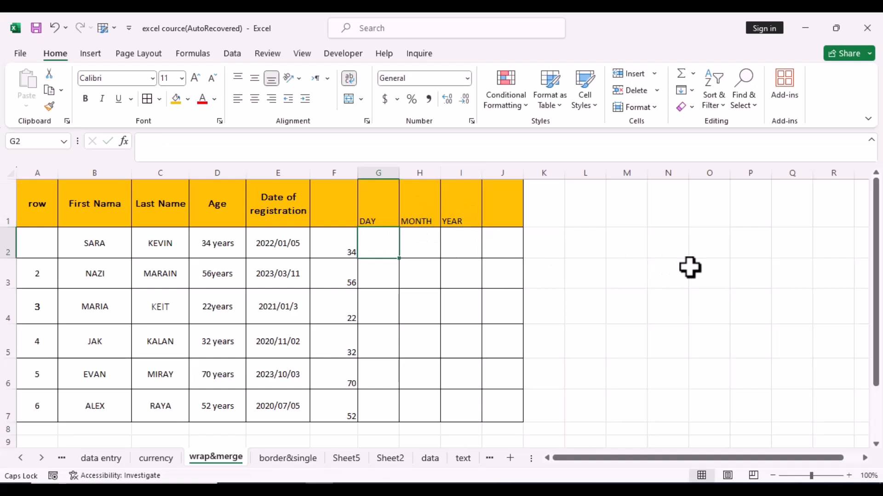
pyautogui.write('05')
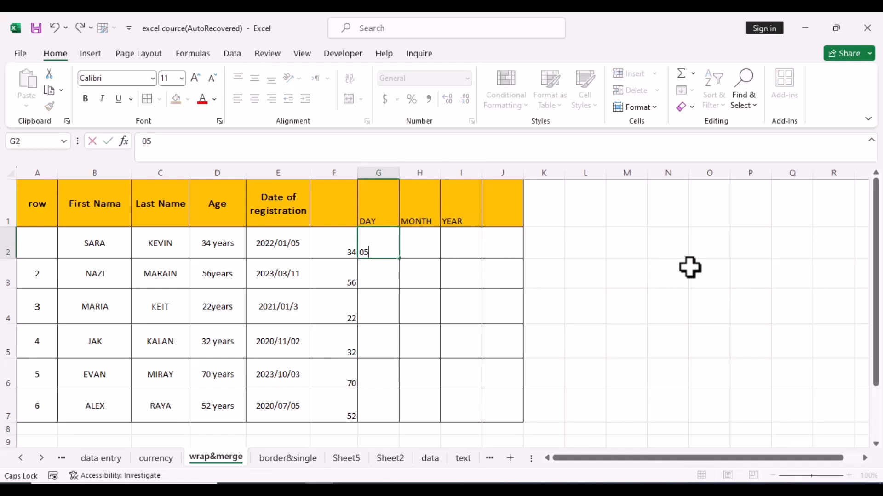
pyautogui.press('Return')
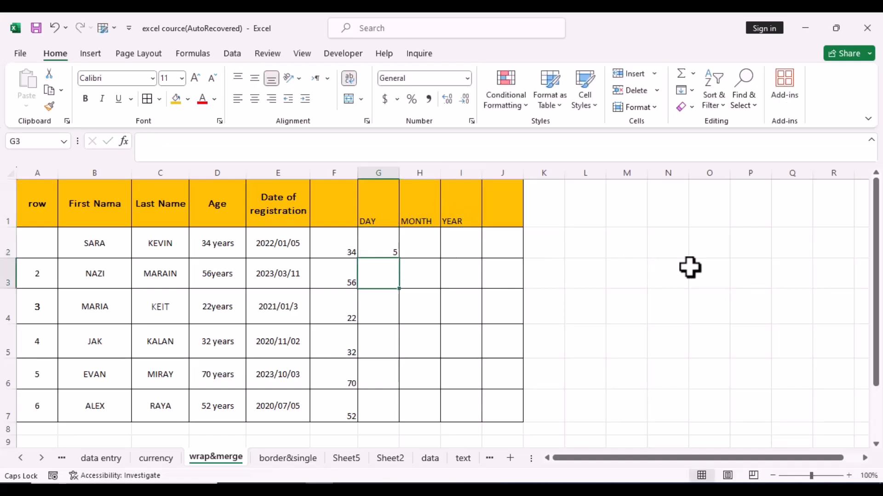
pyautogui.hotkey('ctrl', 'e')
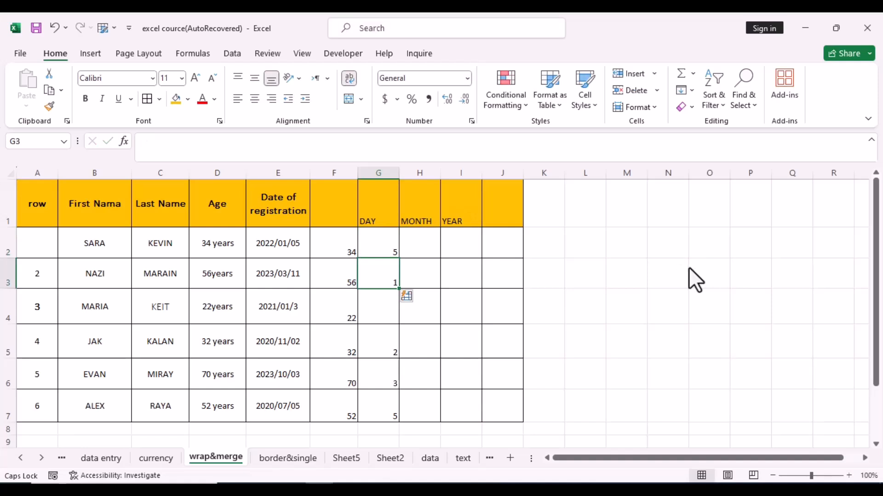
pyautogui.click(420, 67)
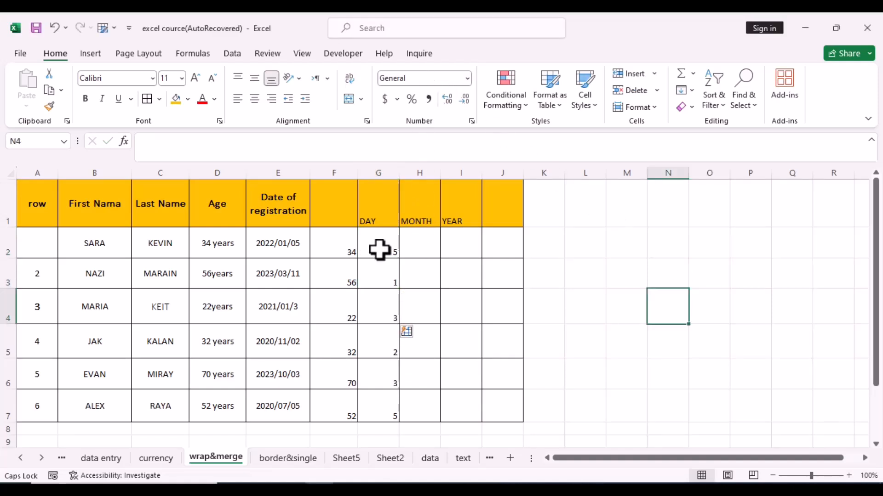
pyautogui.moveTo(380, 247); pyautogui.dragTo(380, 406)
pyautogui.press('Delete')
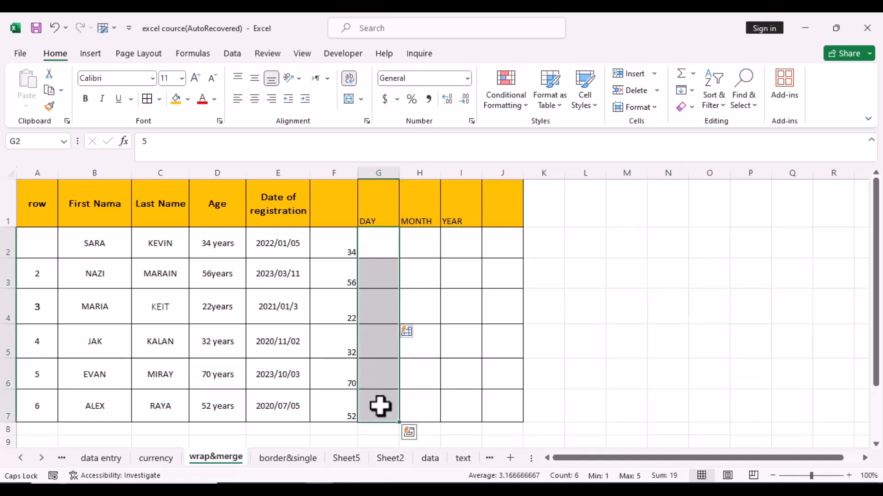
# Step: Enter '05 as text in G2 and Flash Fill the remaining registration days down the DAY column
pyautogui.click(379, 249)
pyautogui.write("'")
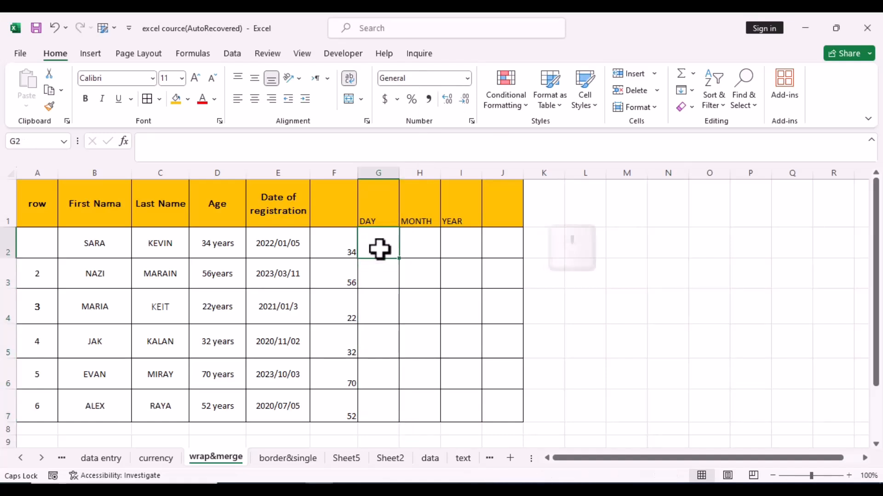
pyautogui.write('0')
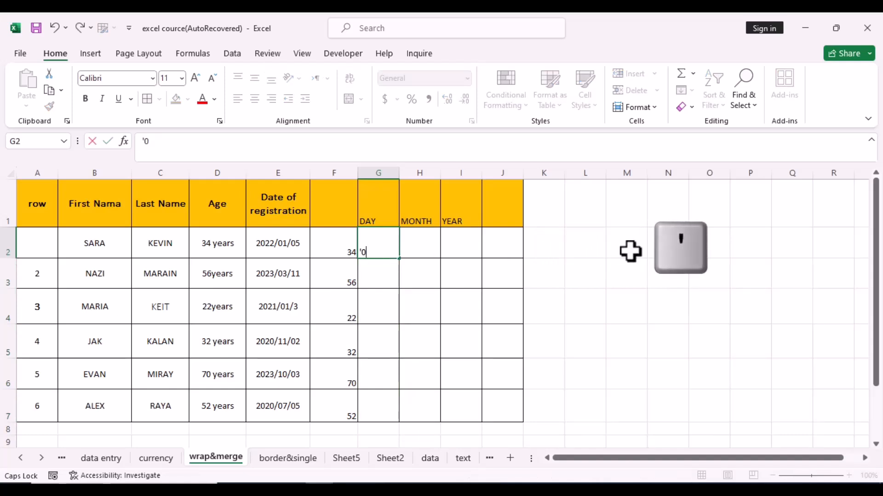
pyautogui.write('5')
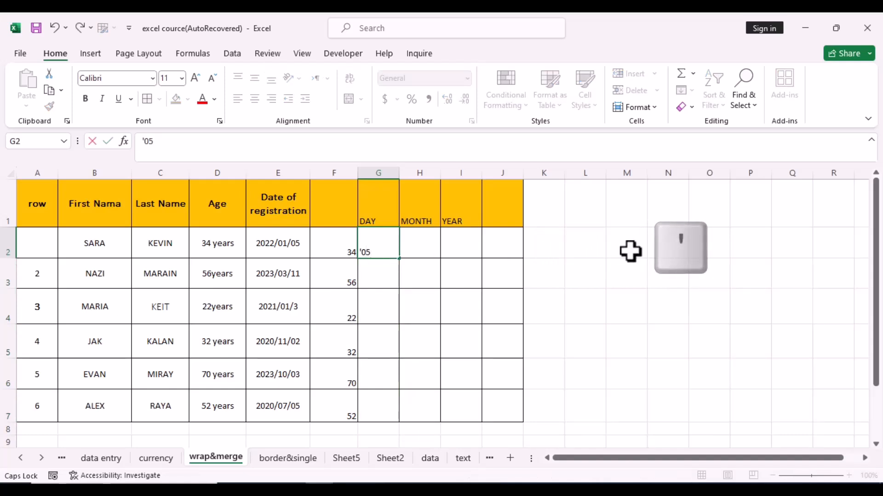
pyautogui.press('Return')
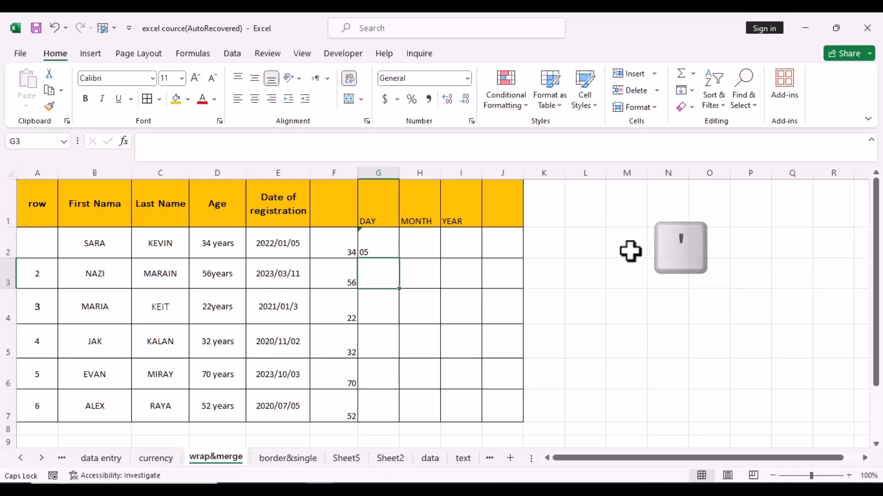
pyautogui.hotkey('ctrl', 'e')
pyautogui.click(602, 300)
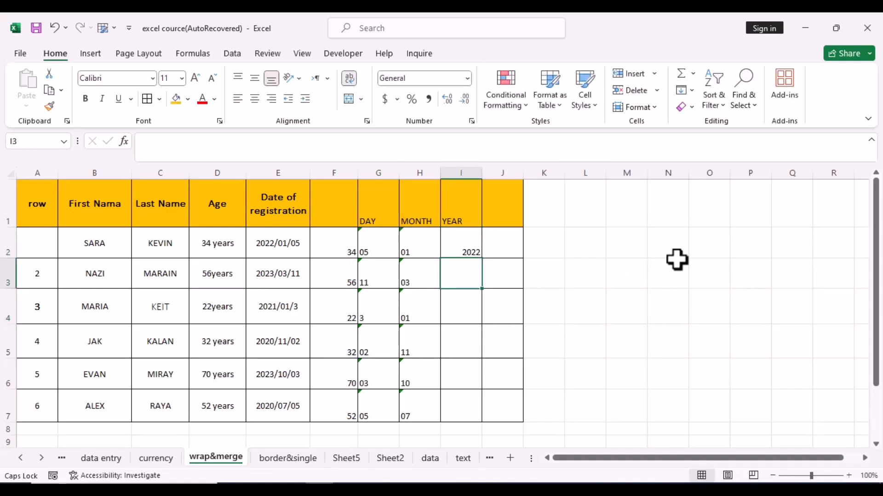
# Step: Flash Fill the remaining registration years down the YEAR column below 2022
pyautogui.press('Down')
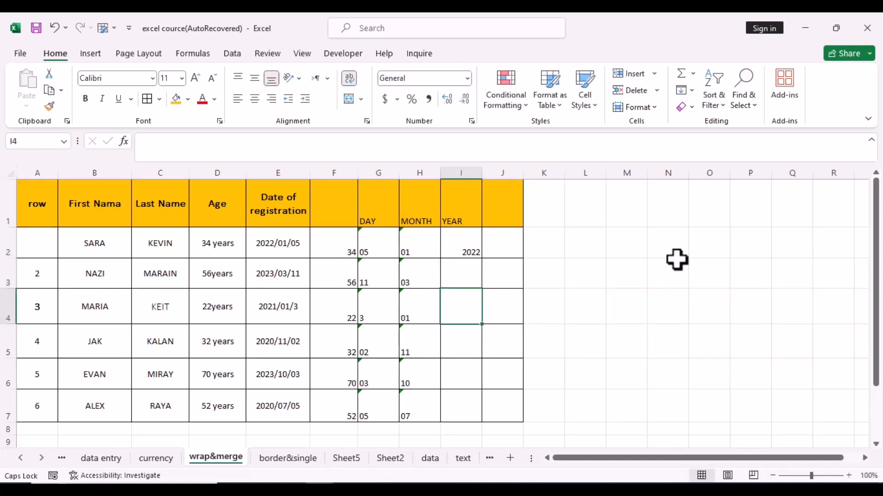
pyautogui.hotkey('ctrl', 'e')
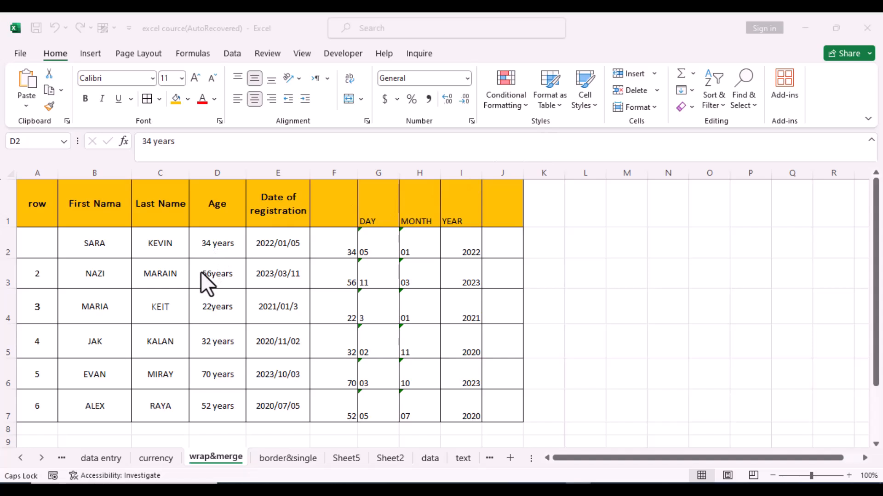
# Step: Add a comment to D2 reading "Remember that the faintest inks last longer than the strongest memories. Be sure to take notes."
pyautogui.click(230, 236)
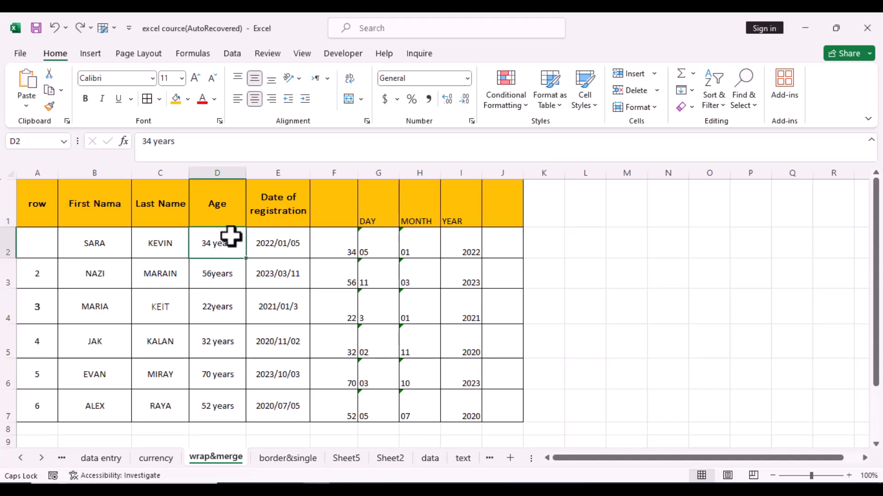
pyautogui.rightClick(230, 236)
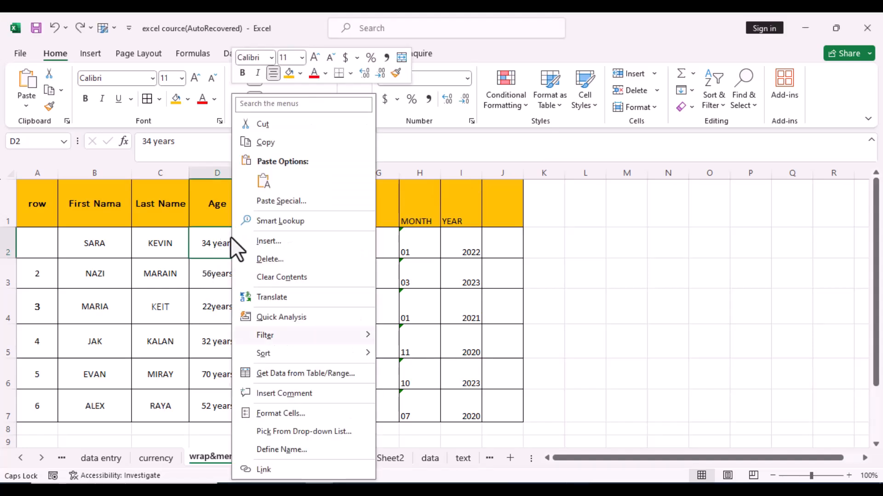
pyautogui.click(268, 394)
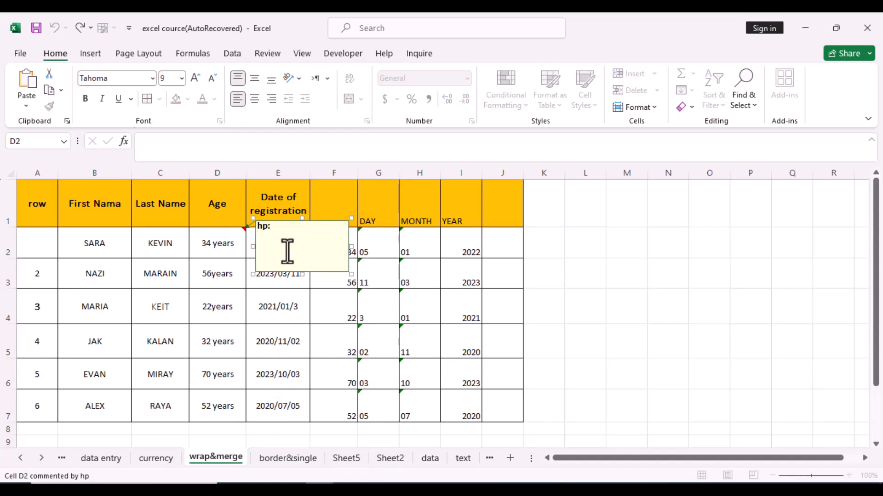
pyautogui.write('Remember that the faintest inks last longer than the strongest memories. Be sure to take notes.')
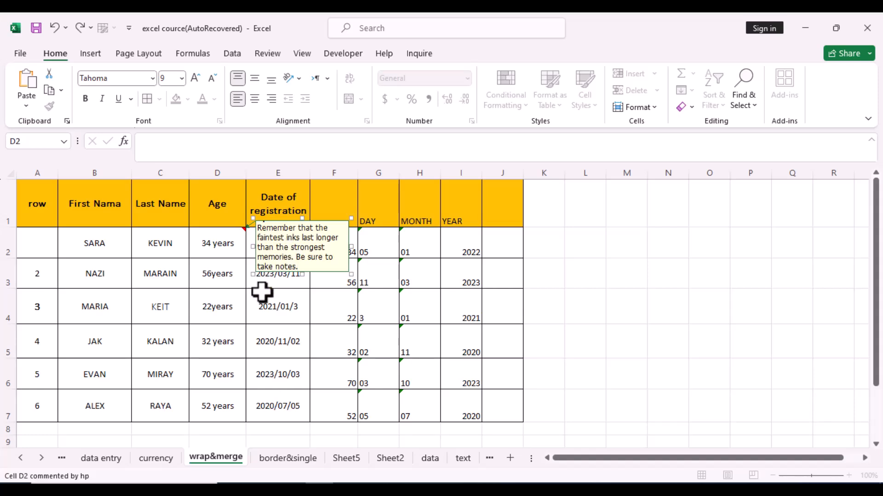
pyautogui.click(243, 314)
# Step: Display the comment attached to D2 and delete it from the cell
pyautogui.moveTo(237, 243)
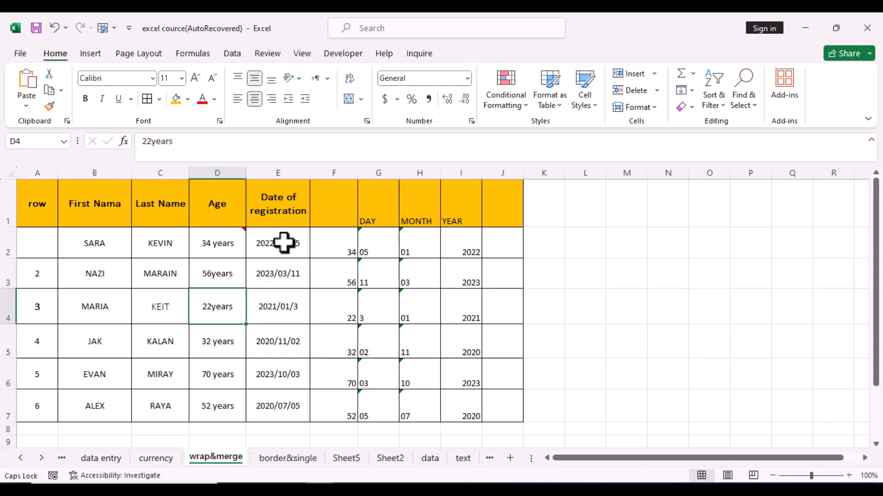
pyautogui.moveTo(284, 242)
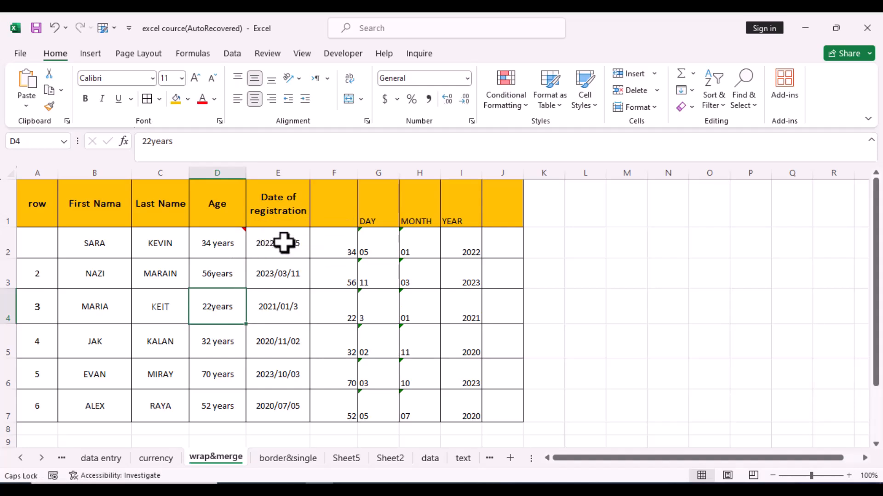
pyautogui.click(228, 247)
pyautogui.rightClick(228, 247)
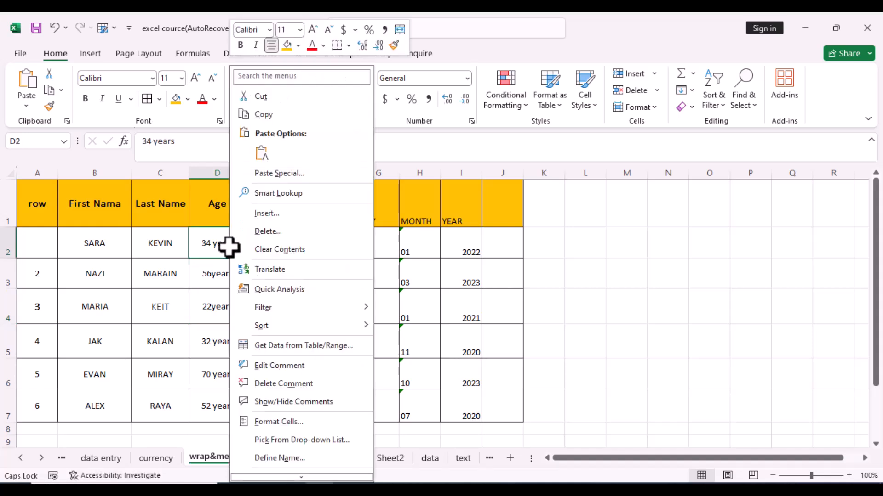
pyautogui.click(273, 384)
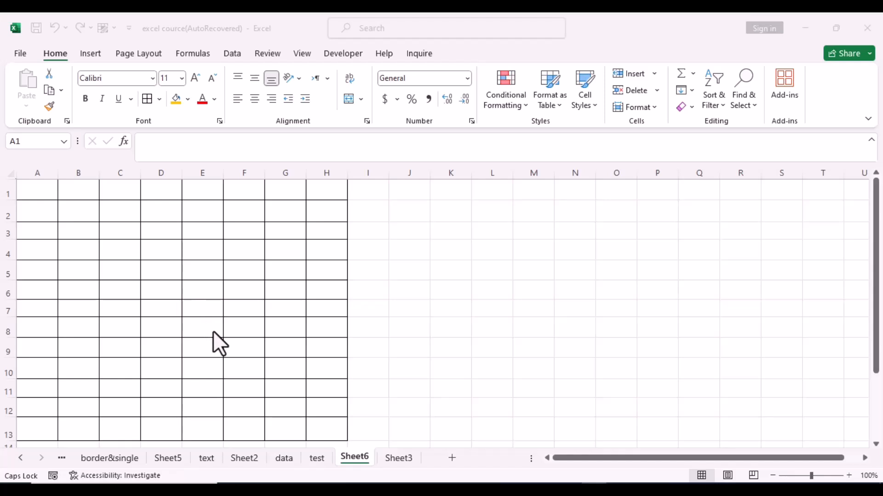
# Step: On Sheet6, enter EXCEL into every cell of the bordered range A1:H13 in one entry
pyautogui.hotkey('ctrl', 'a')
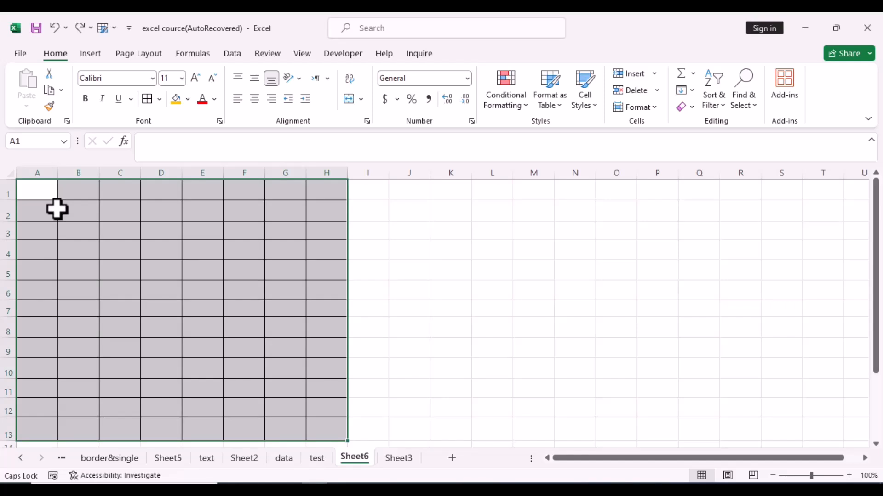
pyautogui.write('EXCEL')
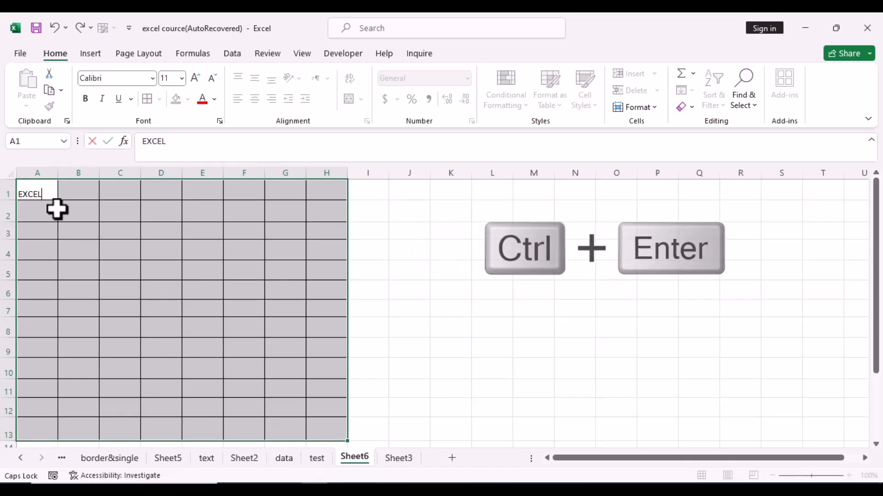
pyautogui.hotkey('ctrl', 'Return')
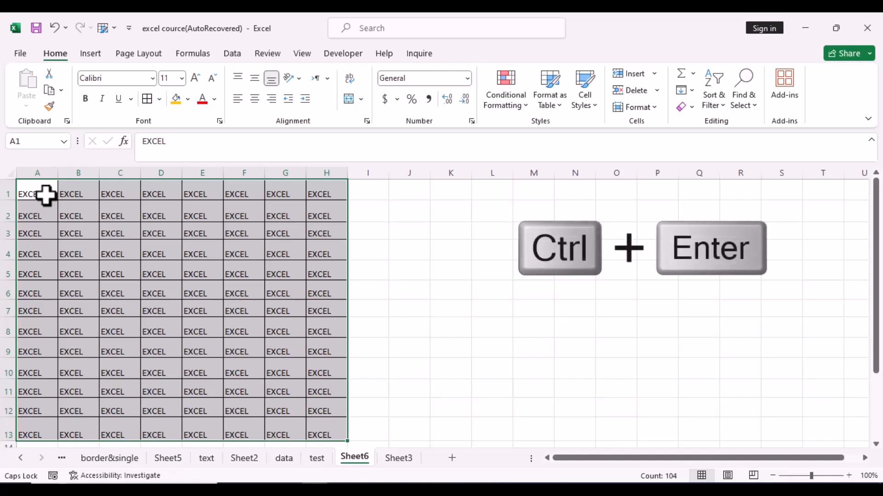
# Step: Clear the contents of A1:H13 and refill all its cells at once with EXCEL
pyautogui.press('Delete')
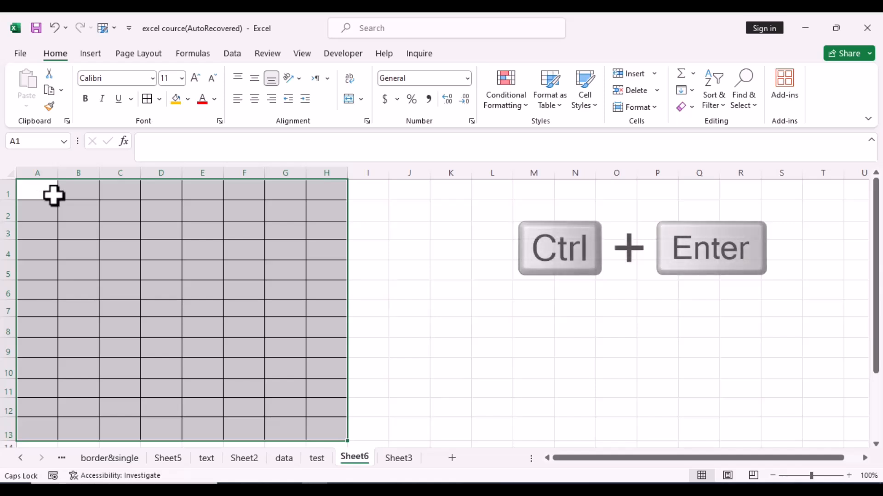
pyautogui.write('EXCEL')
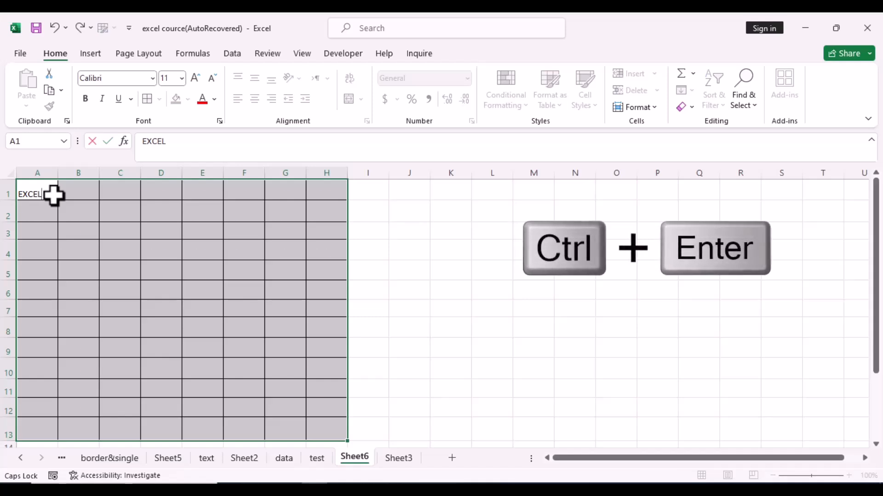
pyautogui.hotkey('ctrl', 'Return')
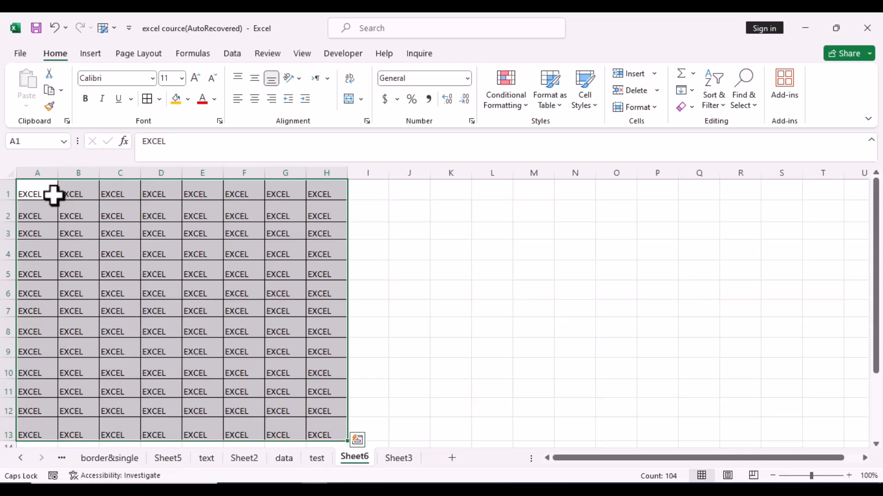
# Step: On the test sheet, fill the blank Project Type cells C3:C7, C9:C13 and C15:C16 from the cell above, using =C14 in C15
pyautogui.click(317, 459)
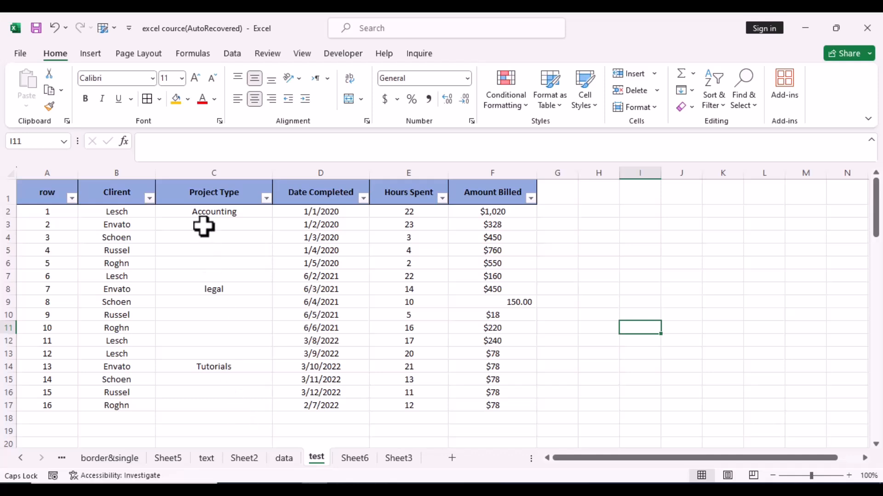
pyautogui.moveTo(203, 225); pyautogui.dragTo(229, 389)
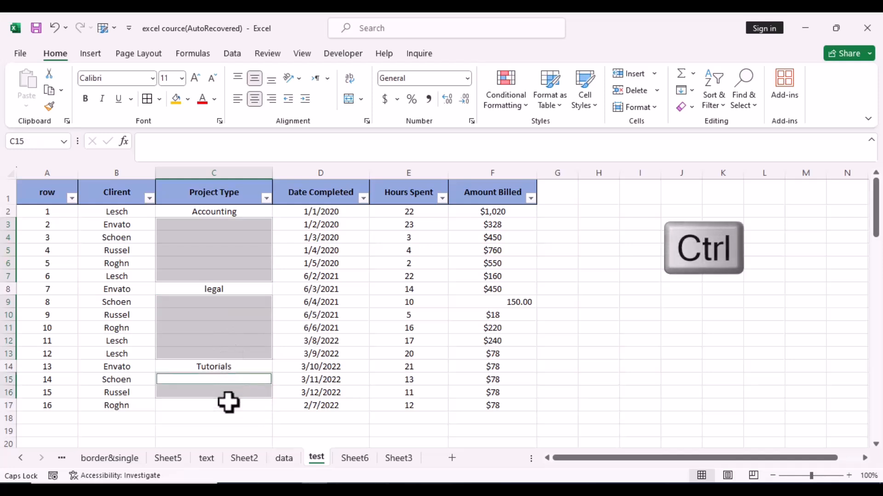
pyautogui.write('=')
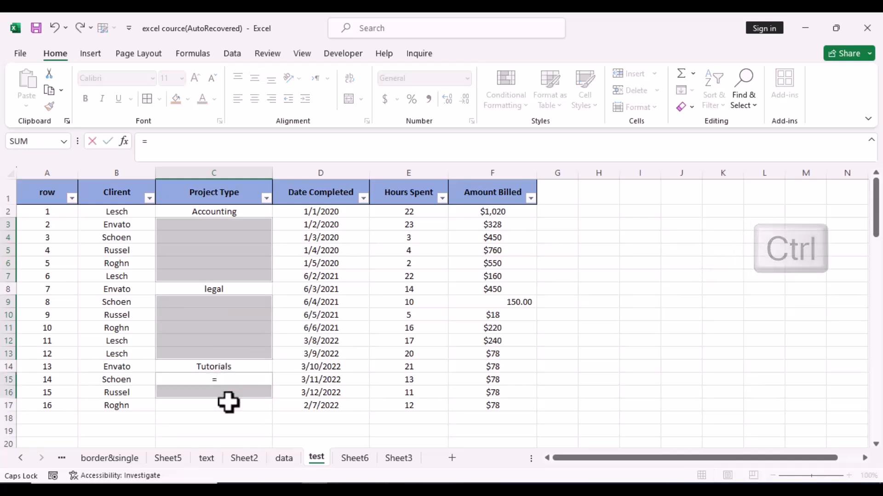
pyautogui.click(244, 368)
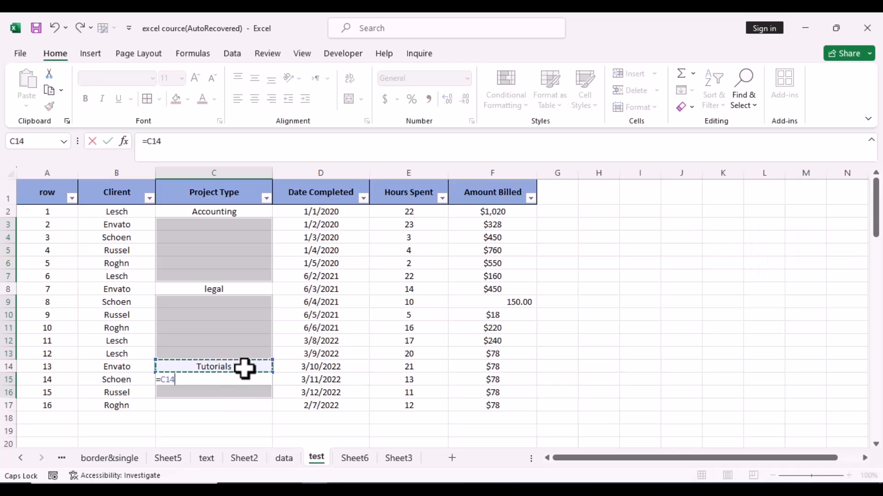
pyautogui.hotkey('ctrl', 'Return')
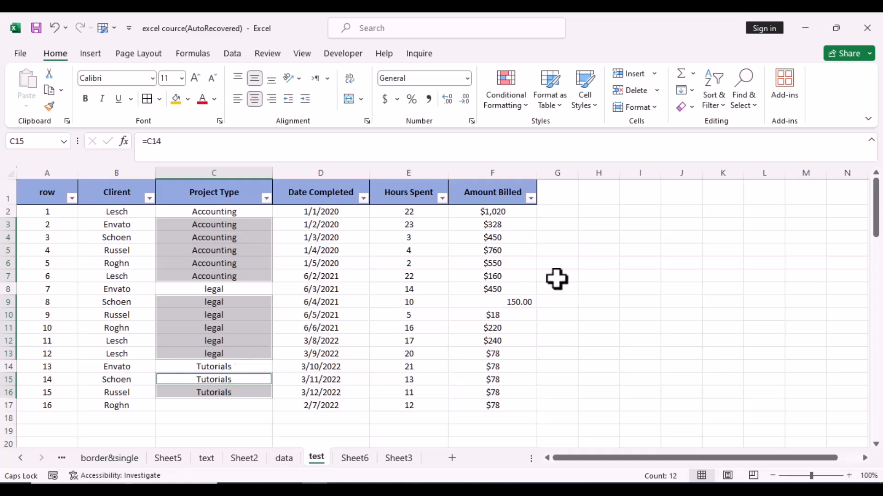
pyautogui.click(593, 264)
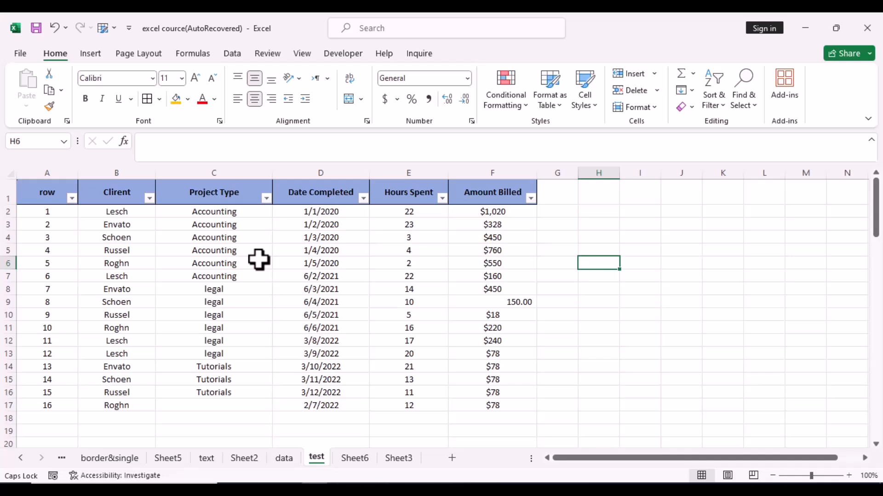
# Step: Undo the fill of the blank Project Type cells in column C
pyautogui.click(612, 327)
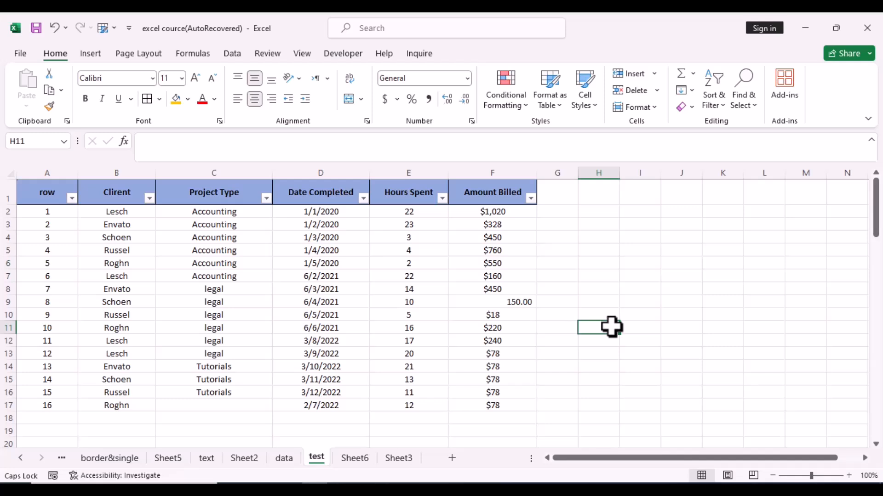
pyautogui.hotkey('ctrl', 'z')
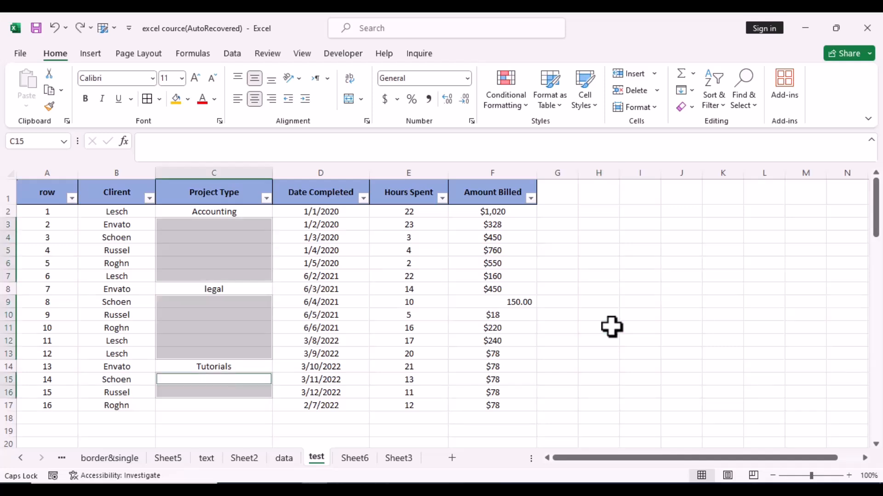
# Step: Select only the blank cells within the Project Type range C2:C17 using Go To Special
pyautogui.click(254, 236)
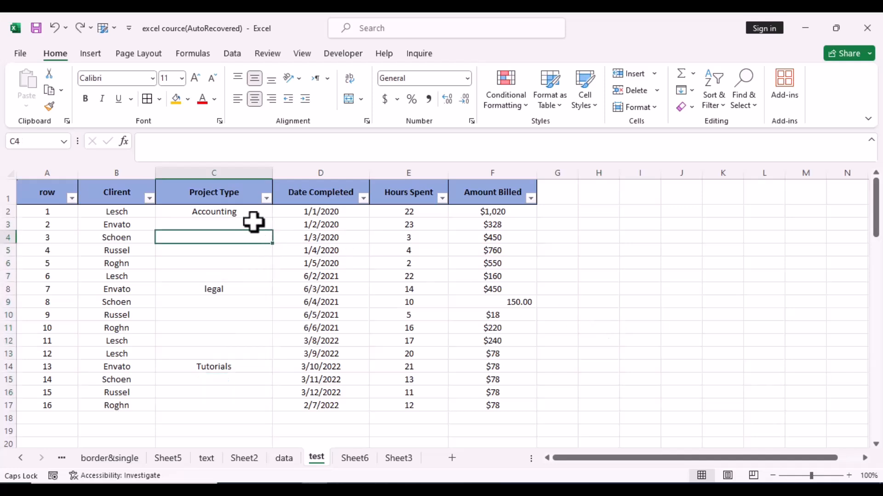
pyautogui.moveTo(253, 213); pyautogui.dragTo(253, 405)
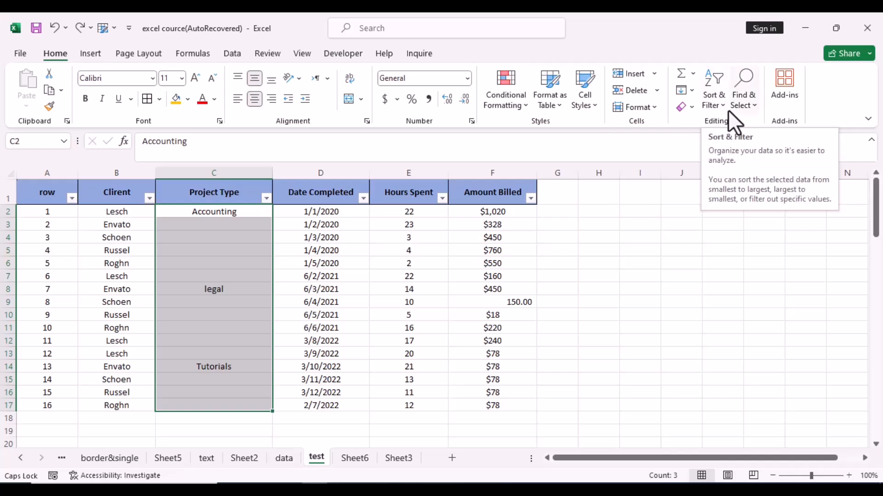
pyautogui.click(753, 105)
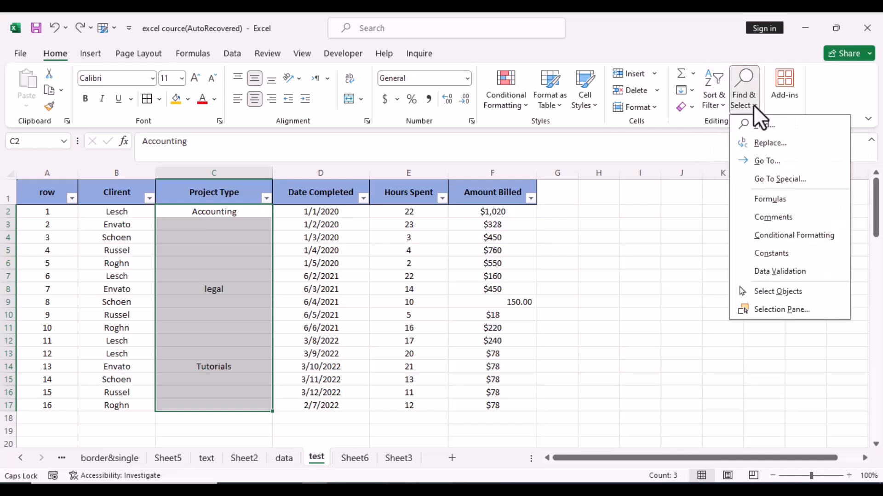
pyautogui.click(773, 180)
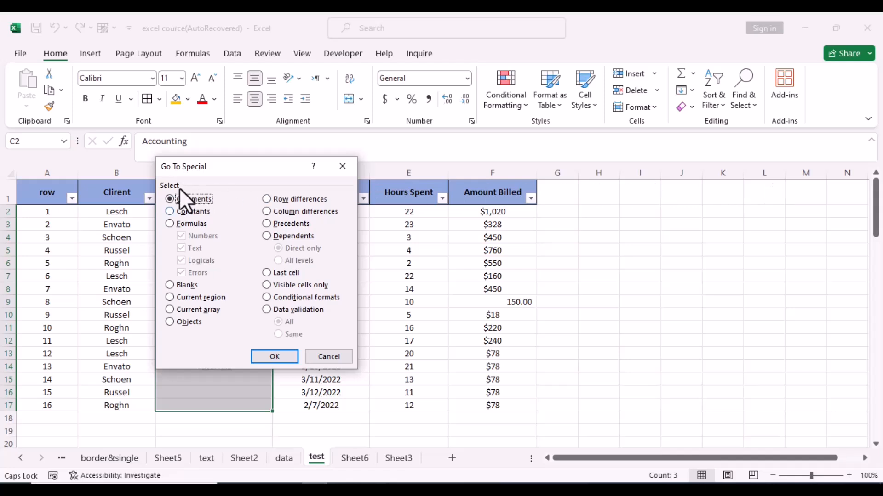
pyautogui.click(170, 285)
pyautogui.click(274, 357)
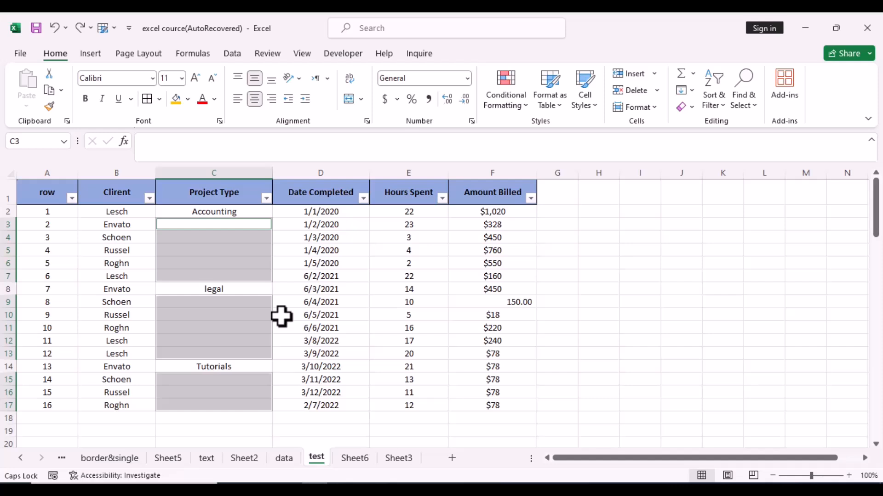
# Step: Fill all the selected blank Project Type cells at once from the cell above, using =C2 in C3
pyautogui.write('=')
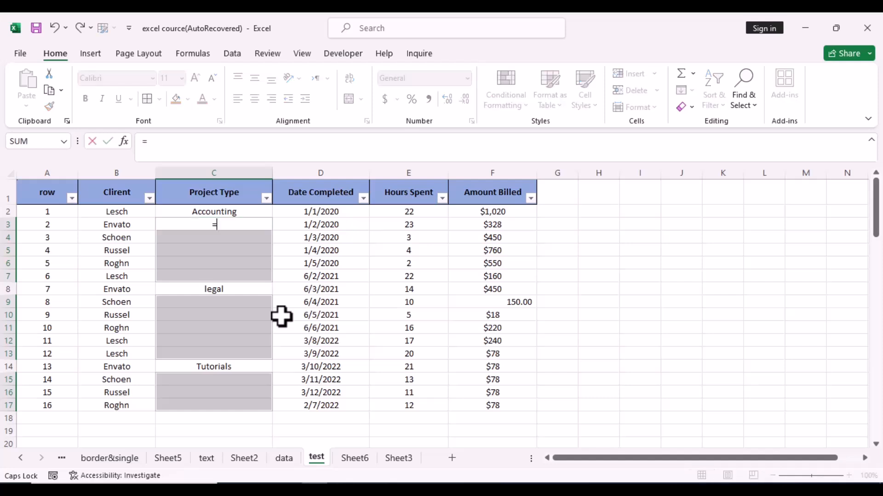
pyautogui.click(244, 212)
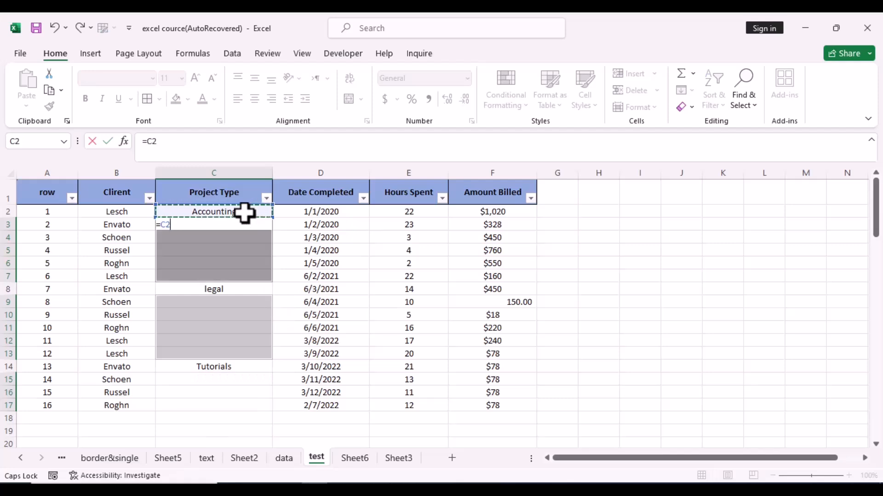
pyautogui.hotkey('ctrl', 'Return')
pyautogui.click(623, 260)
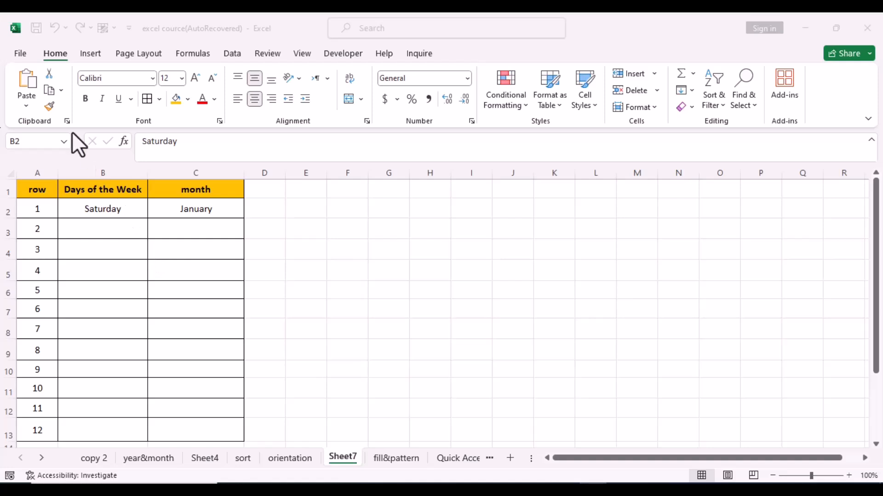
# Step: Open the custom lists editor from the General section of Excel's advanced options
pyautogui.click(21, 56)
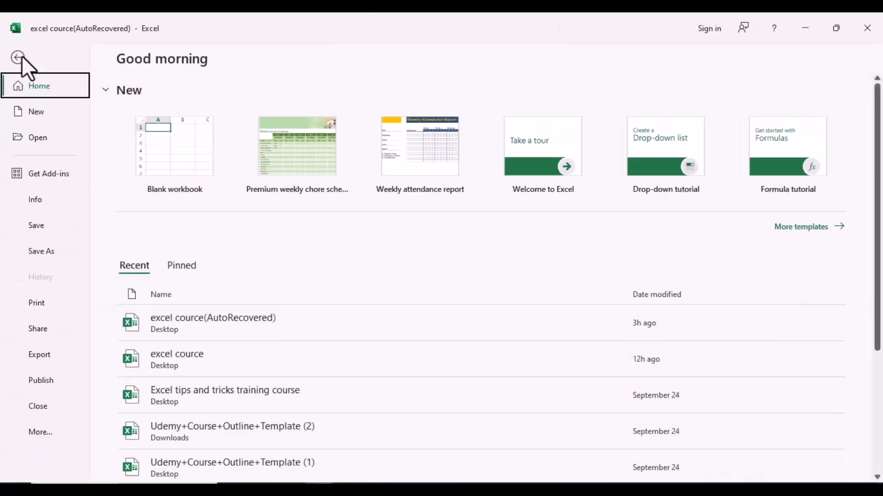
pyautogui.click(39, 433)
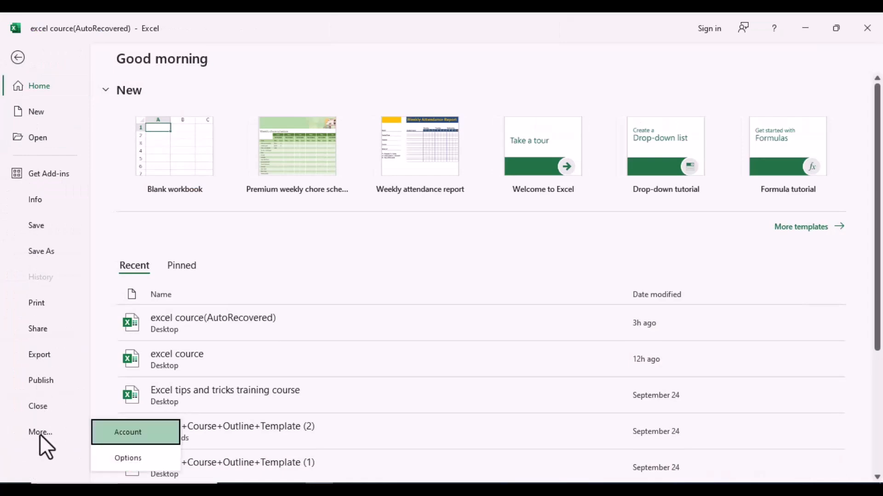
pyautogui.click(123, 460)
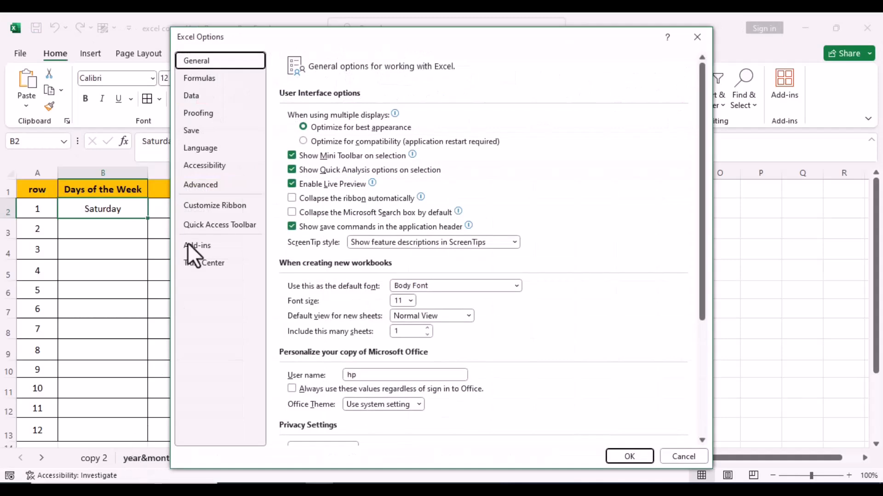
pyautogui.click(203, 190)
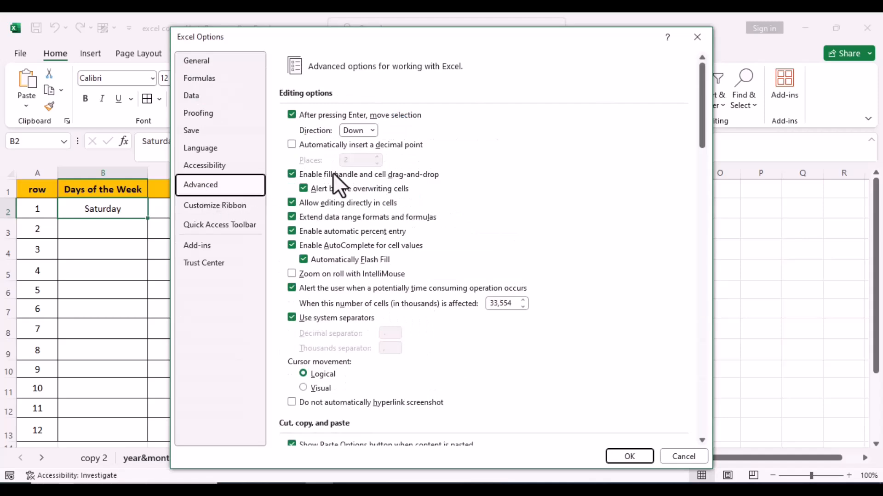
pyautogui.moveTo(702, 126); pyautogui.dragTo(708, 387)
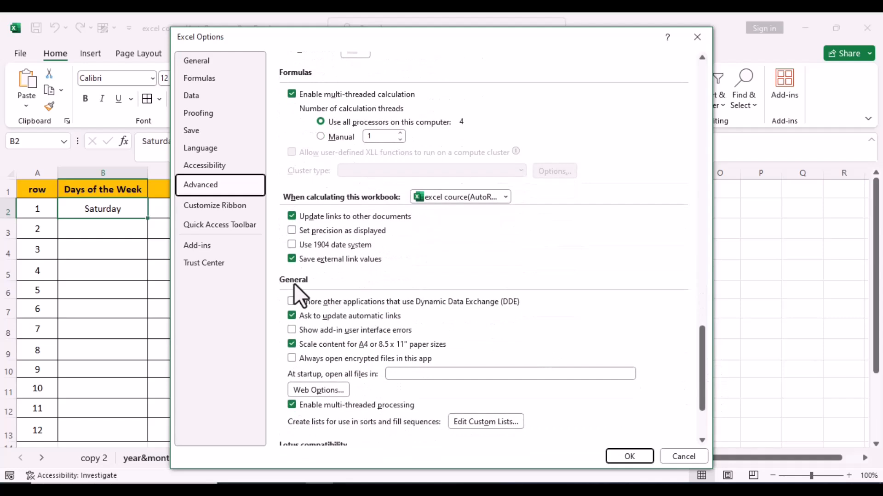
pyautogui.click(493, 422)
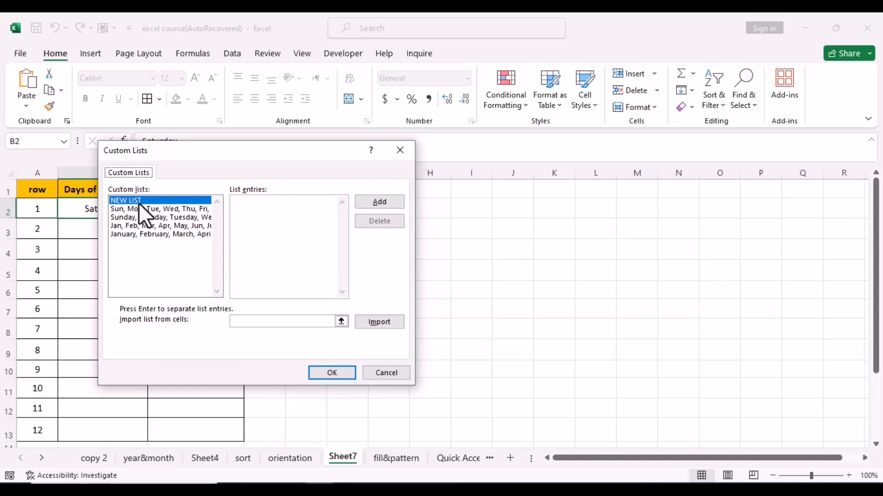
# Step: Create a custom list with the entries saturday, sunday, monday, tuesday, wednesday, thursday and friday, and save it
pyautogui.click(256, 210)
pyautogui.write('saturday')
pyautogui.press('Return')
pyautogui.write('sun')
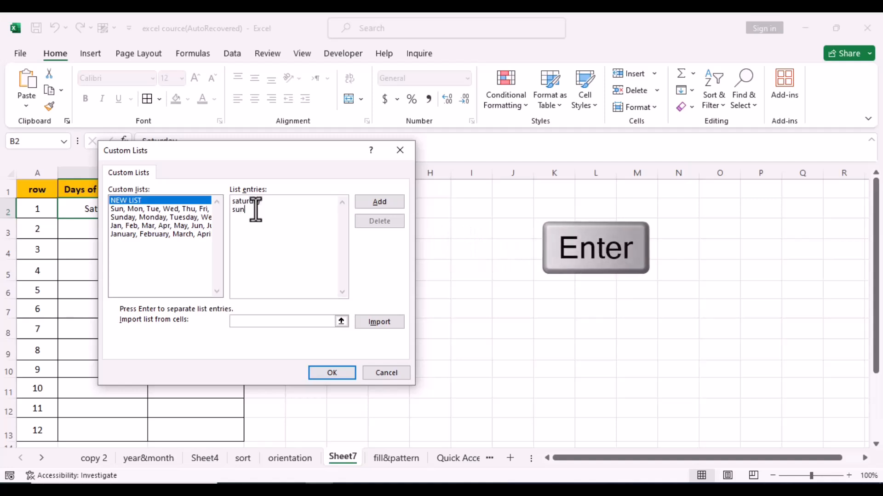
pyautogui.write('day ')
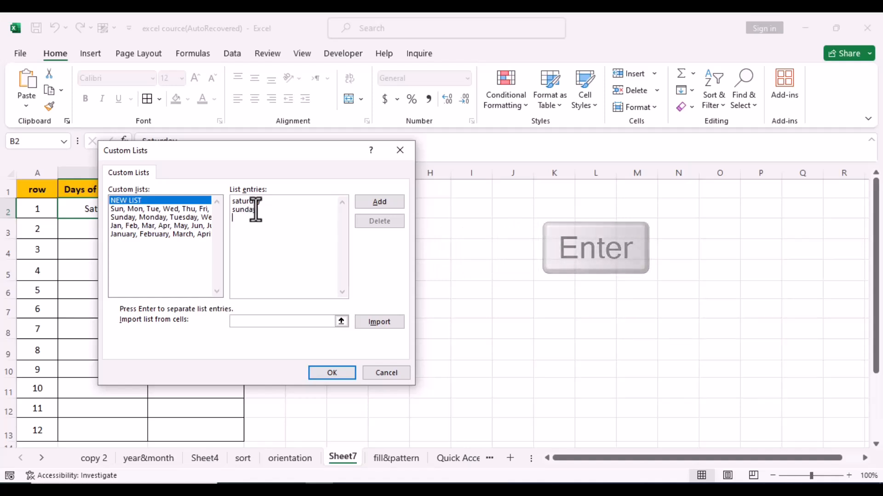
pyautogui.write('monday ')
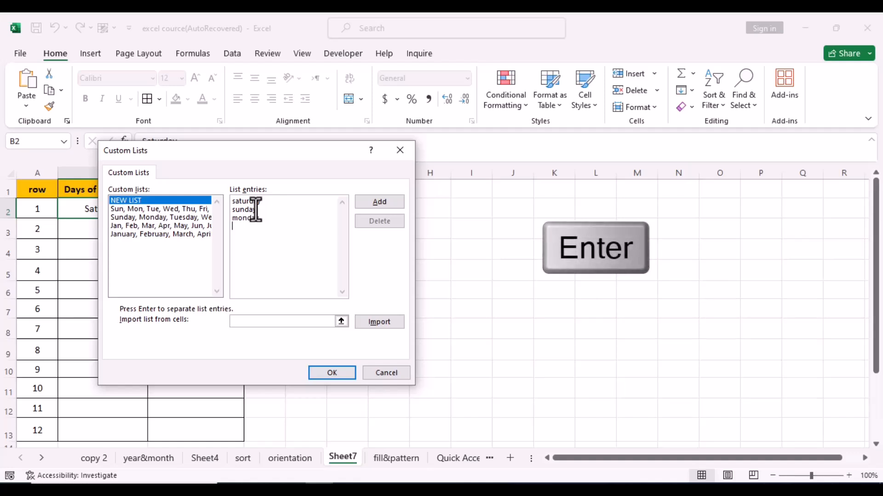
pyautogui.write('tu')
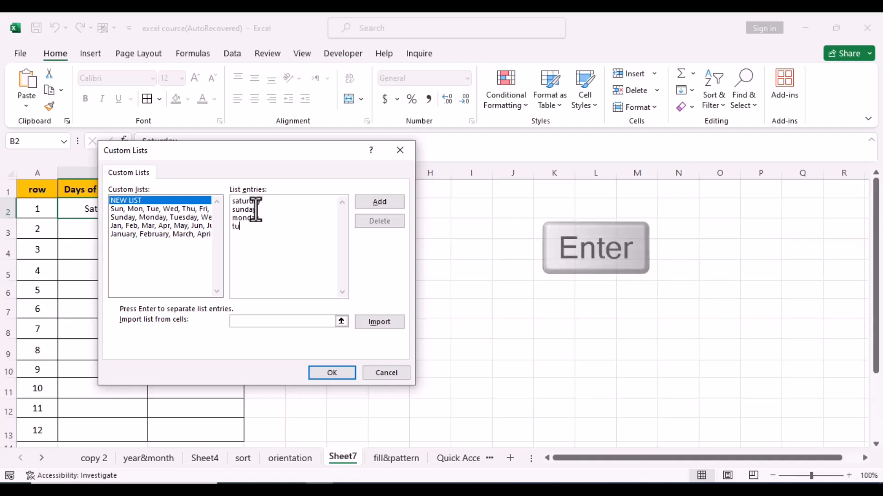
pyautogui.write('esday')
pyautogui.press('Return')
pyautogui.write('w')
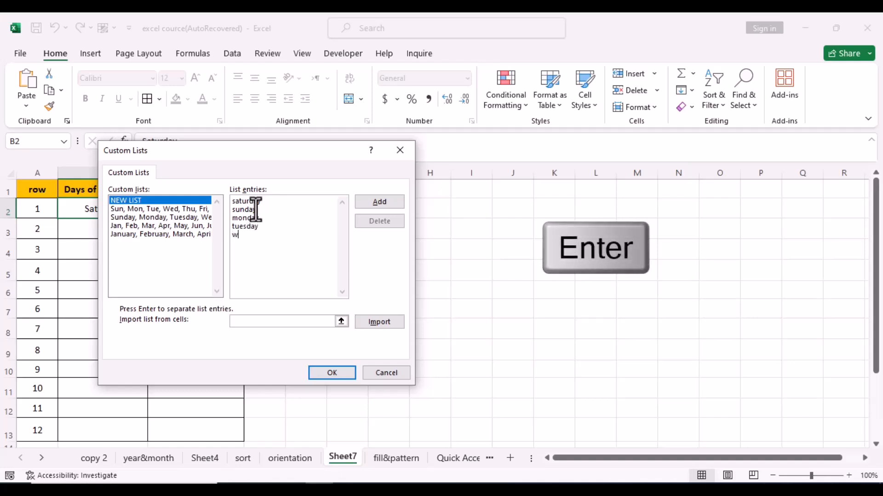
pyautogui.write('ednesday')
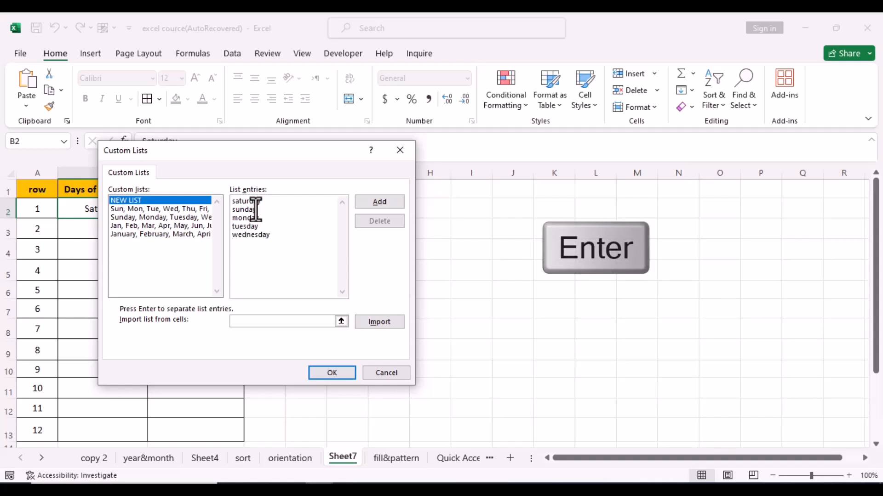
pyautogui.press('Return')
pyautogui.write('thu')
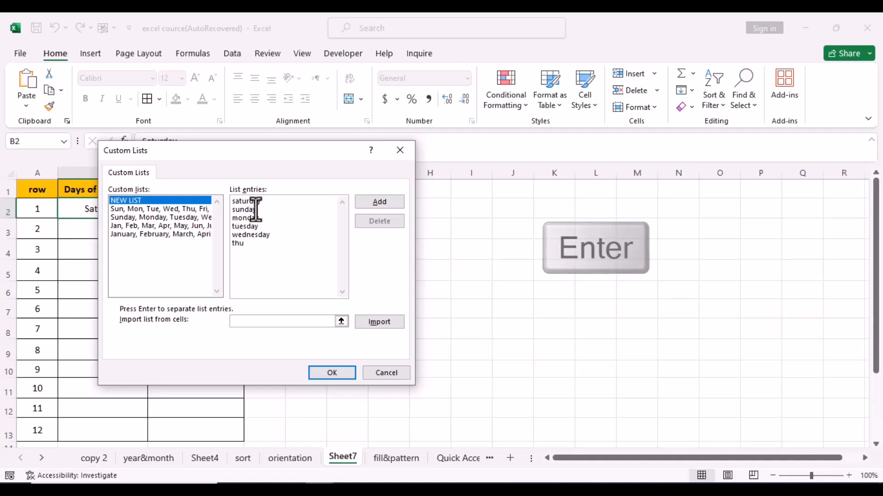
pyautogui.write('rsda')
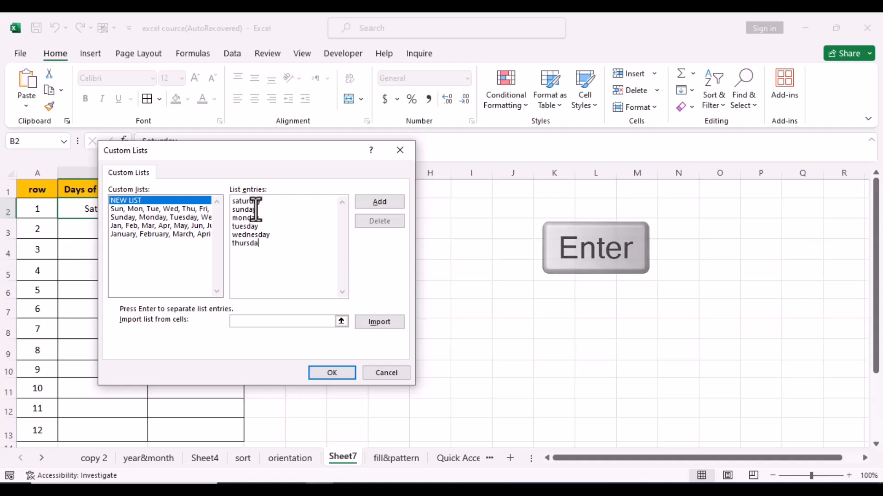
pyautogui.write('y ')
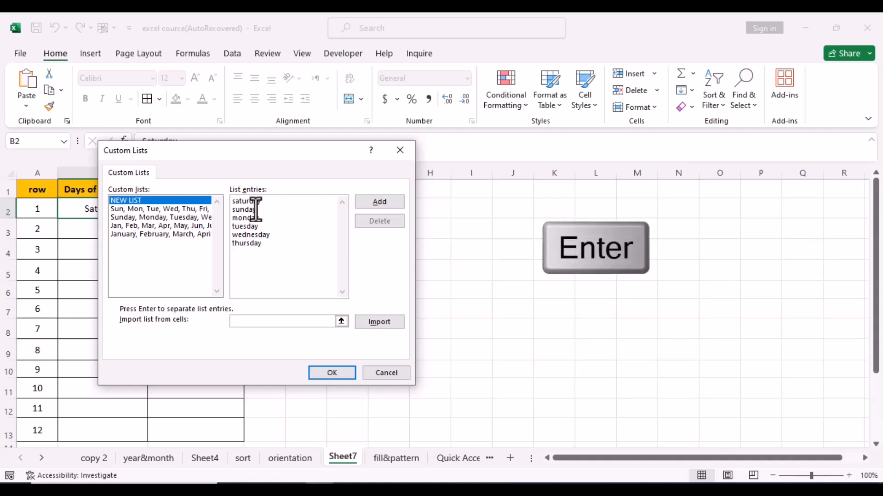
pyautogui.write('friday')
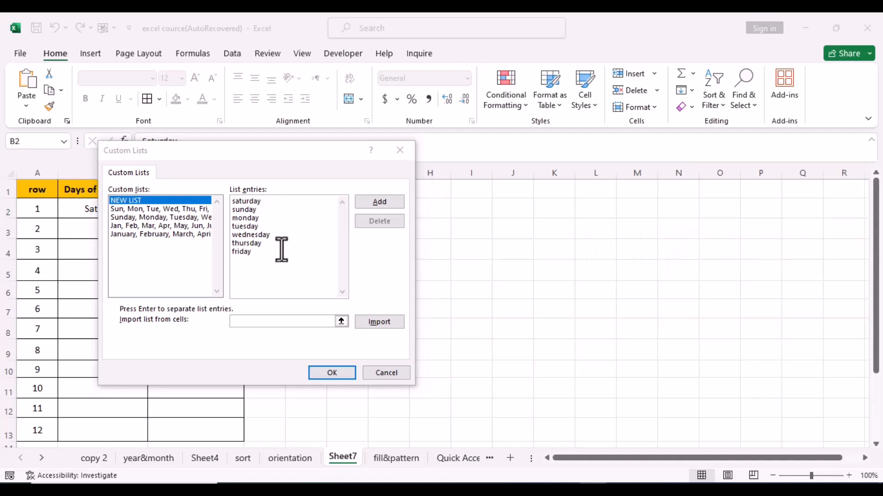
pyautogui.press('Tab')
pyautogui.click(382, 201)
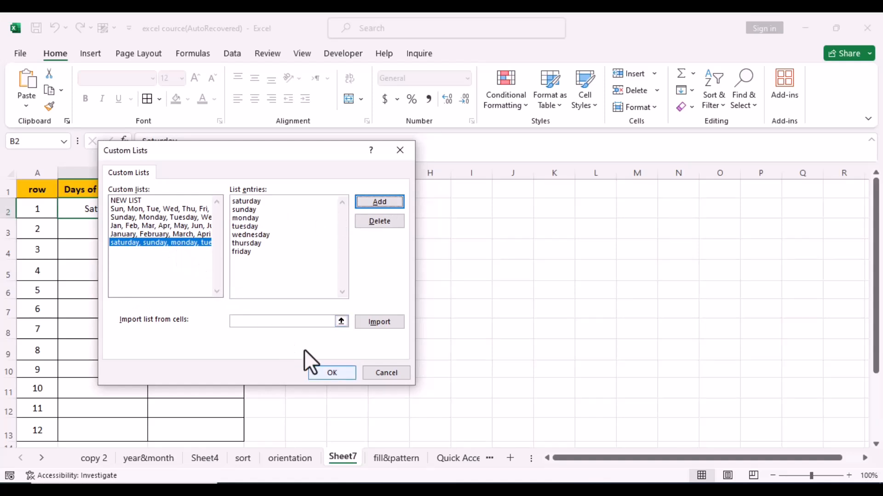
pyautogui.click(332, 373)
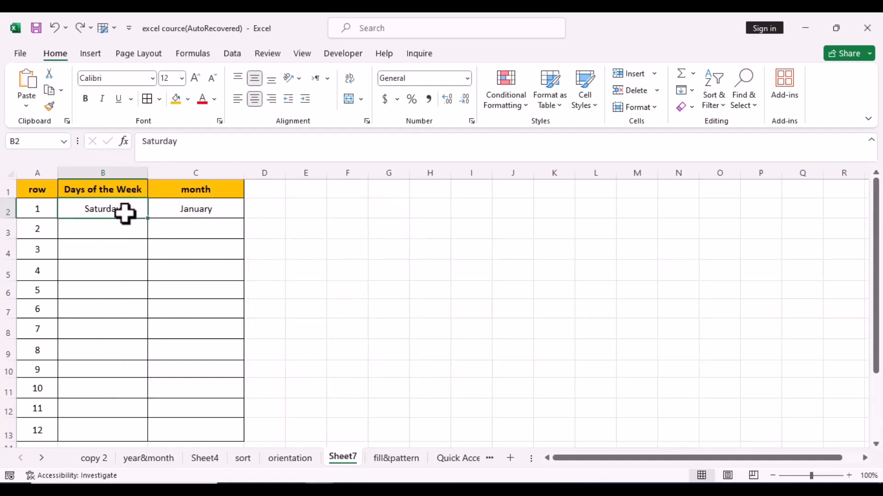
# Step: On Sheet7, AutoFill the weekdays from Saturday in B2 down to B8 and the months from January in C2 down to C13
pyautogui.moveTo(148, 221); pyautogui.dragTo(142, 331)
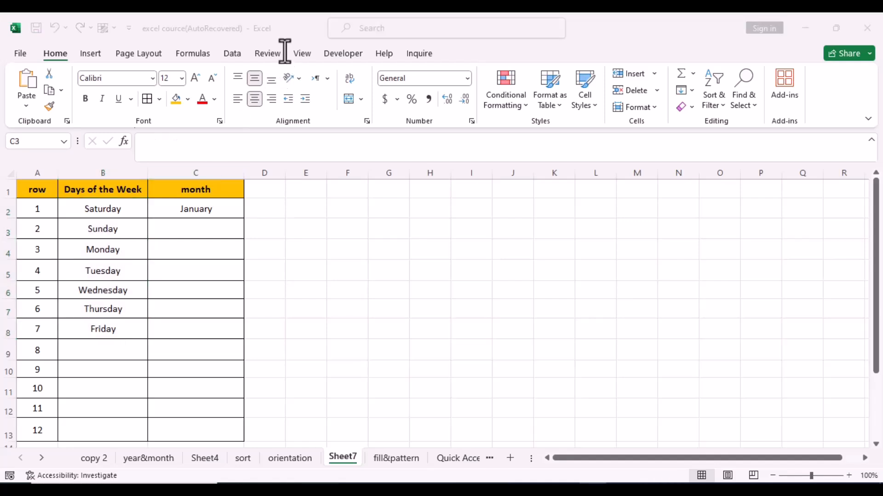
pyautogui.click(224, 224)
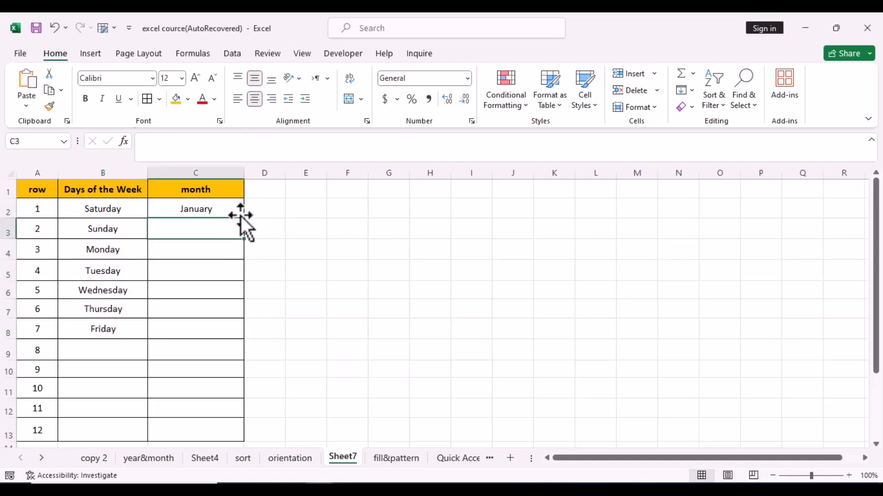
pyautogui.click(241, 215)
pyautogui.moveTo(244, 218); pyautogui.dragTo(226, 436)
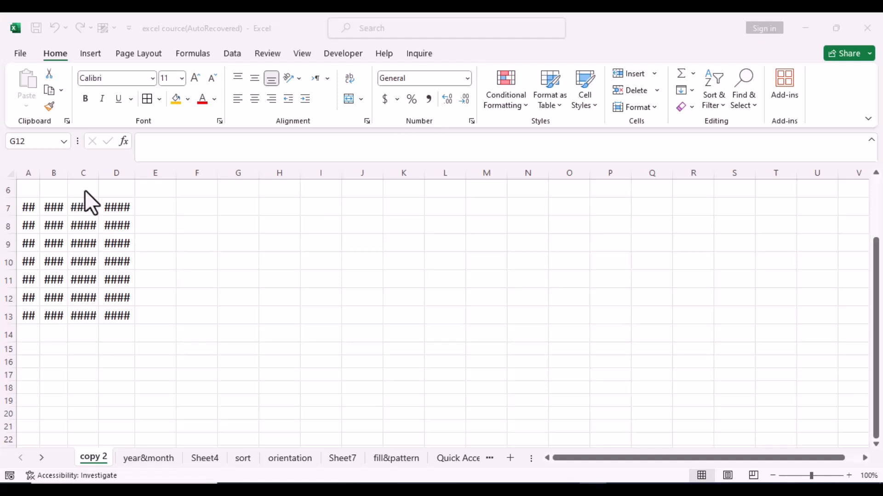
# Step: On the copy 2 sheet, widen columns A to D until their numbers show, and enter the long text dfghkjklkll;l;l;lkkjkj in F8
pyautogui.moveTo(40, 173); pyautogui.dragTo(211, 183)
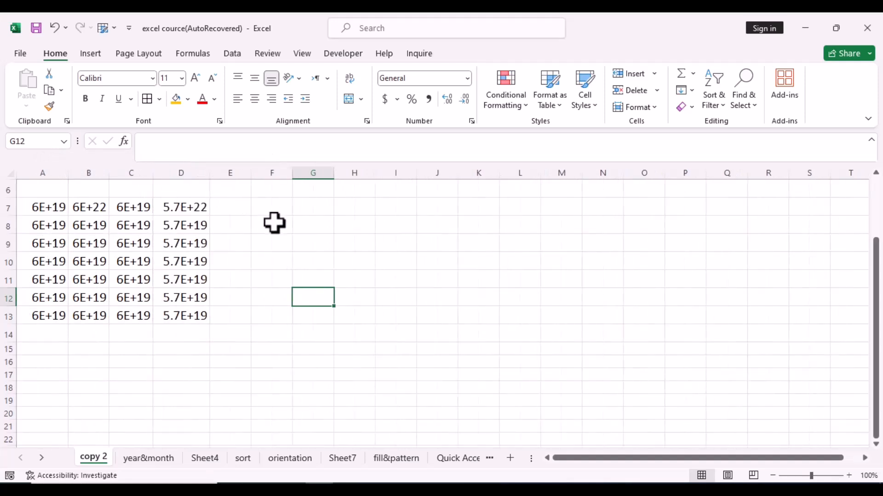
pyautogui.click(276, 224)
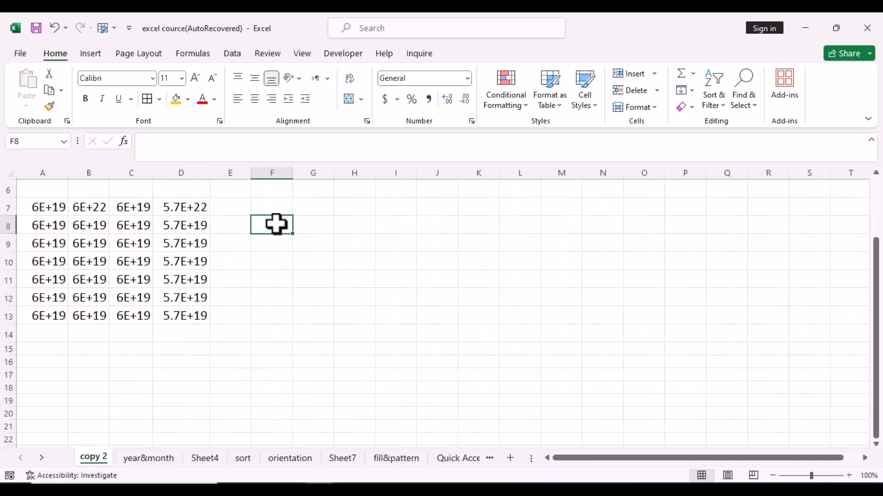
pyautogui.write('dfghkj')
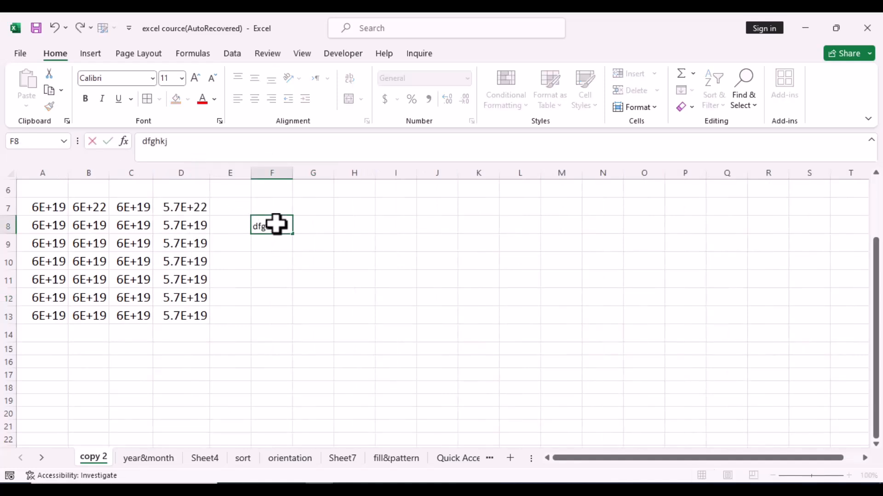
pyautogui.write('klkll;l;l;lkkjkj')
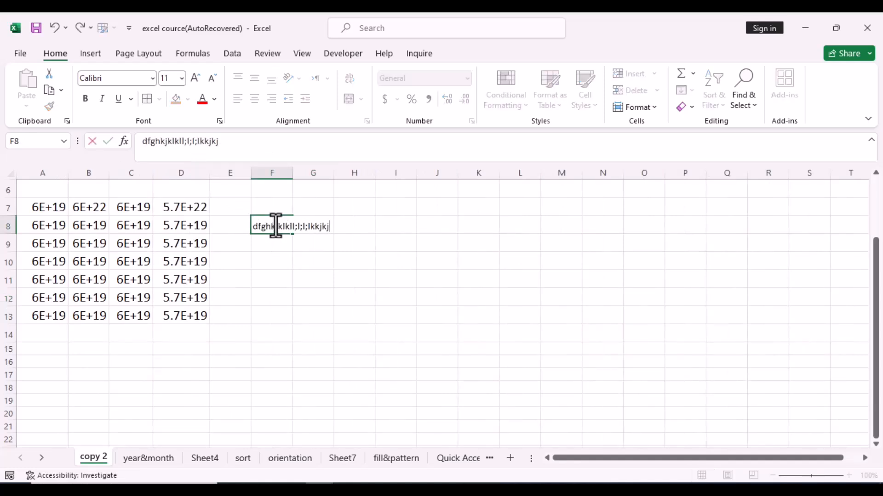
pyautogui.click(290, 265)
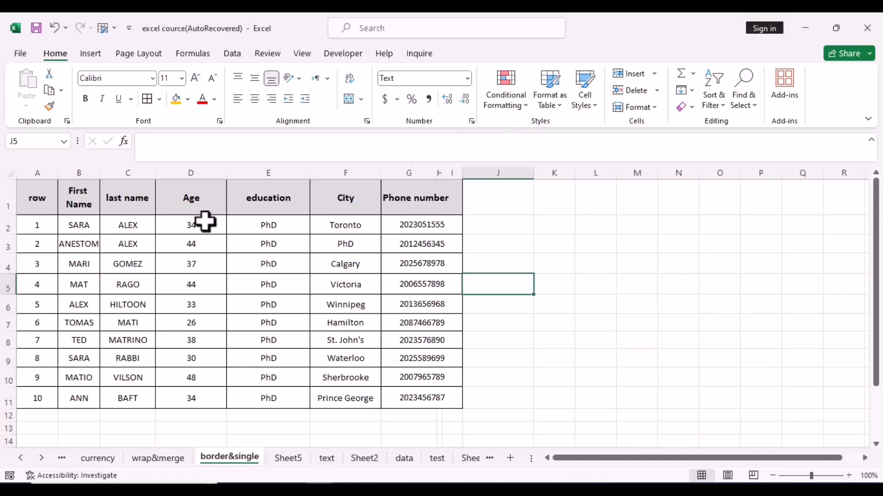
# Step: On the border&single sheet, select the Age values D2:D11 and read their average, count, minimum, maximum and sum
pyautogui.moveTo(205, 223); pyautogui.dragTo(203, 397)
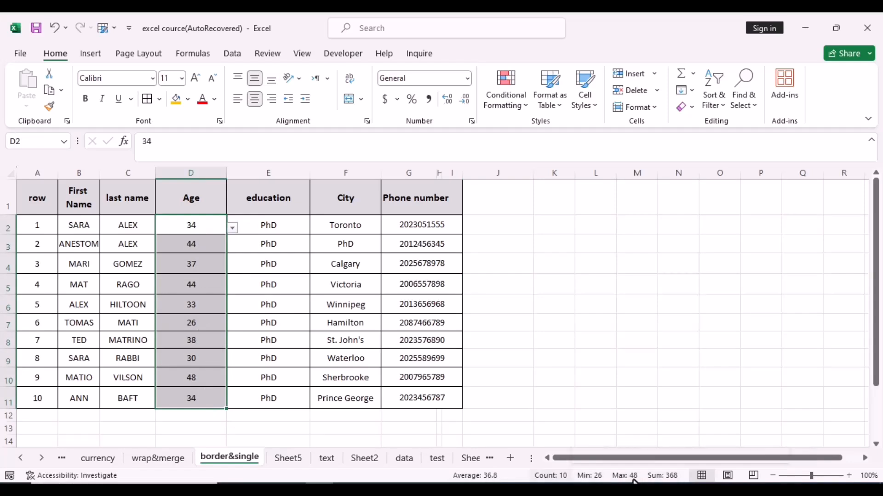
# Step: Review which statistics the status bar can show for the selected Age values in its customization options
pyautogui.rightClick(444, 480)
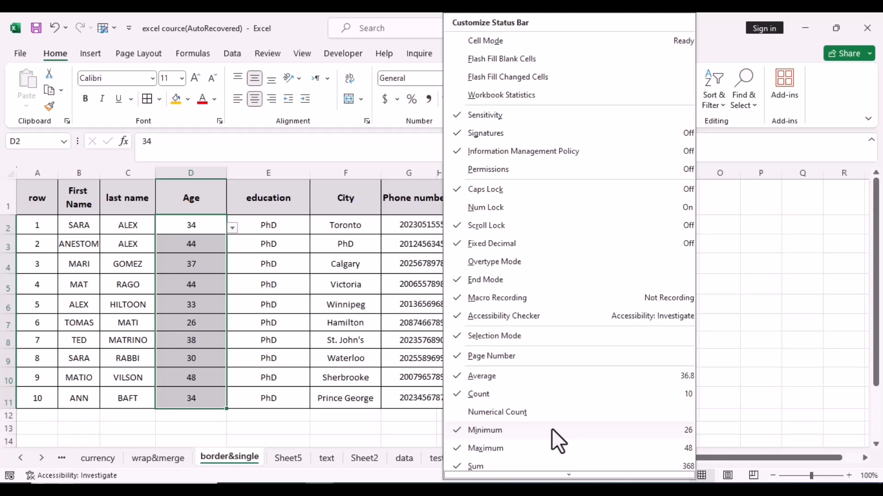
pyautogui.click(763, 348)
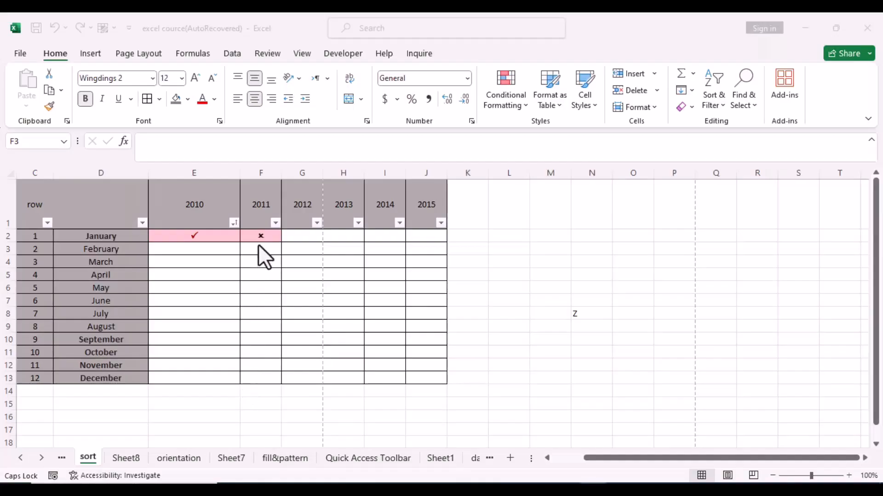
# Step: On Sheet8, enter P in C2 and O in D2 for January 2010 and 2011
pyautogui.click(124, 459)
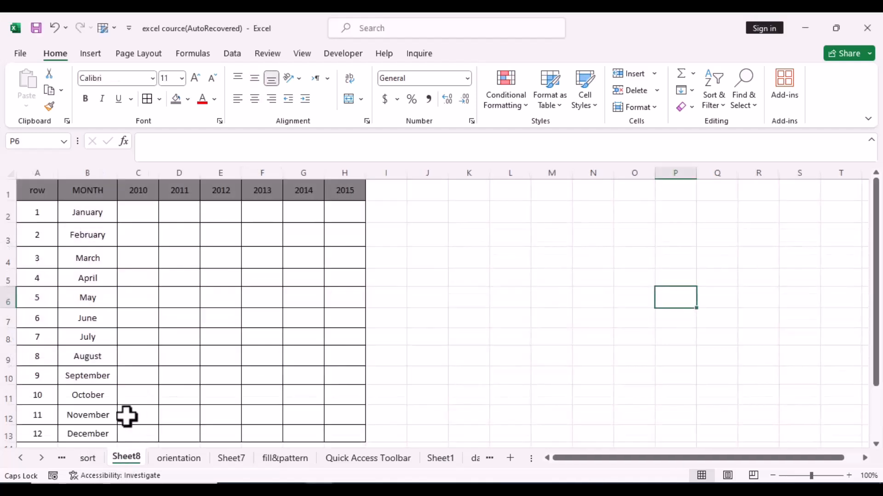
pyautogui.click(145, 219)
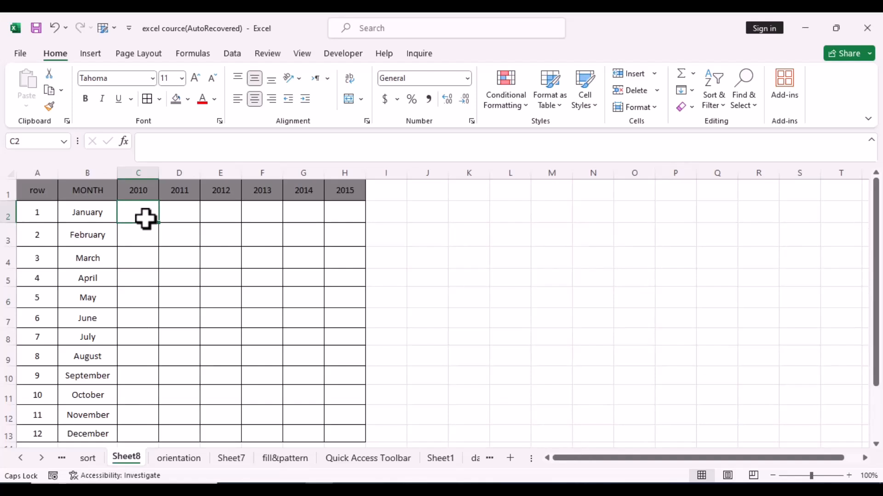
pyautogui.write('P')
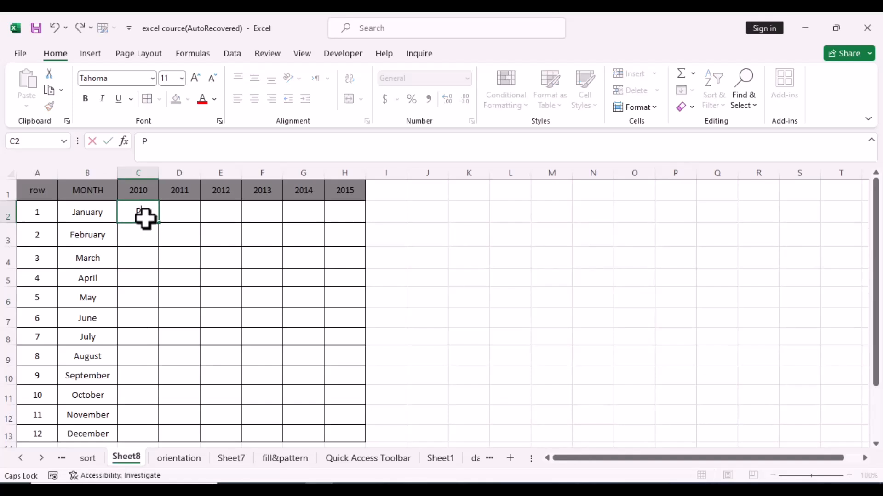
pyautogui.click(184, 215)
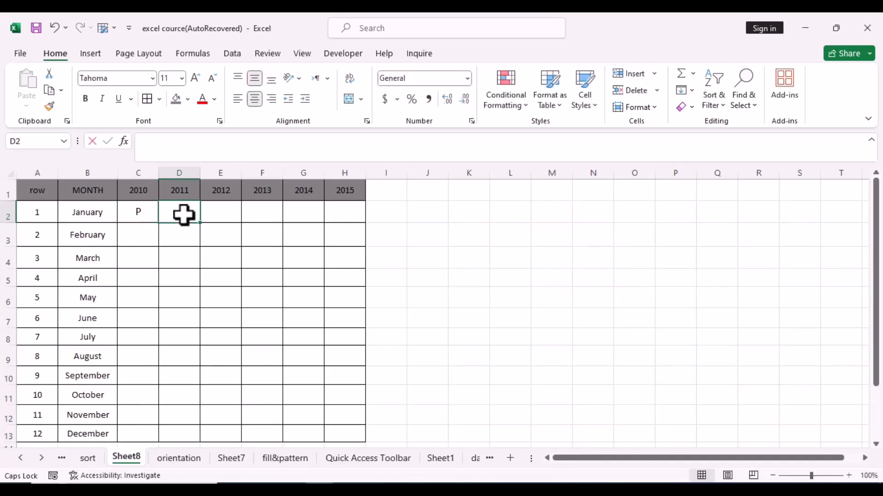
pyautogui.write('O')
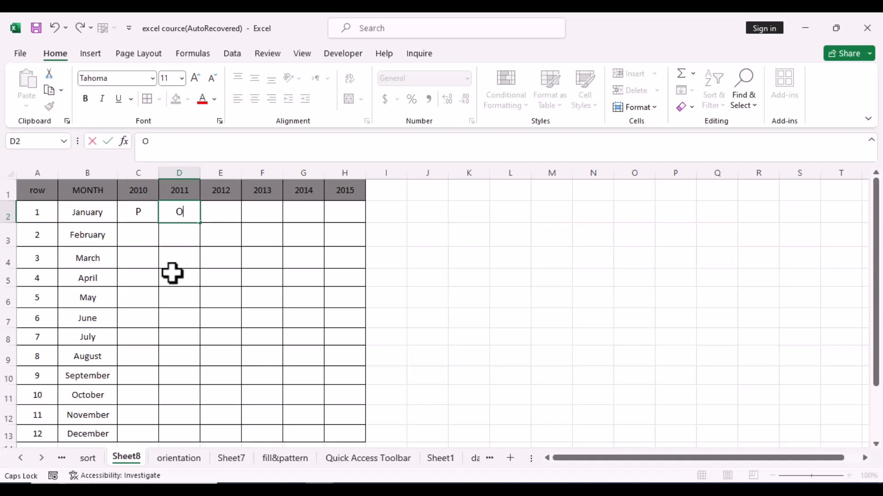
# Step: Set the font of C2:D2 to Wingdings 2 to turn the letters into check and cross marks
pyautogui.click(129, 213)
pyautogui.moveTo(129, 213); pyautogui.dragTo(170, 215)
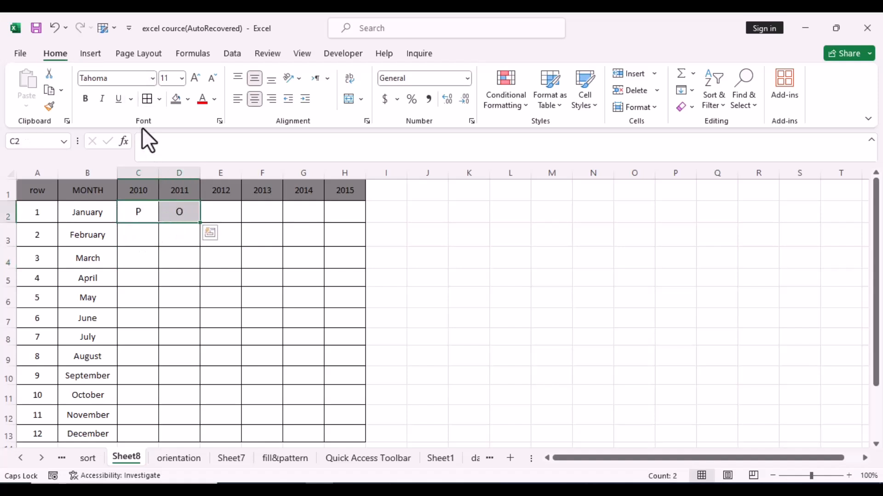
pyautogui.click(153, 79)
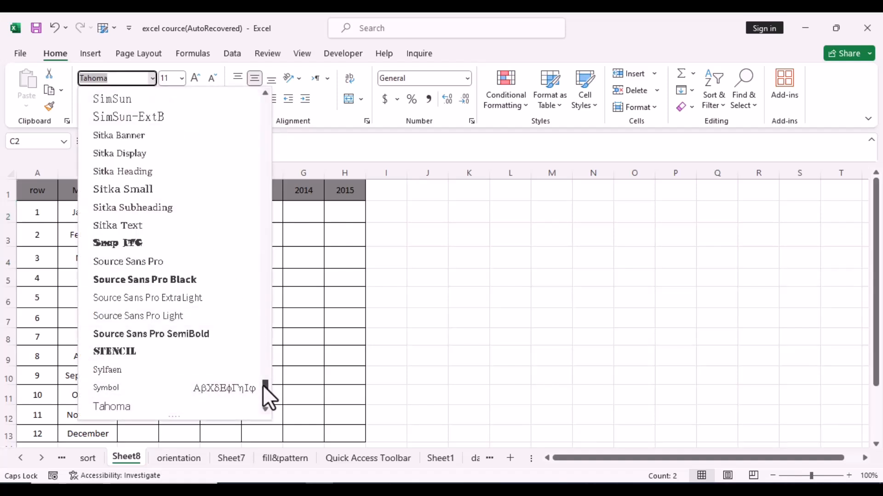
pyautogui.moveTo(263, 385); pyautogui.dragTo(263, 393)
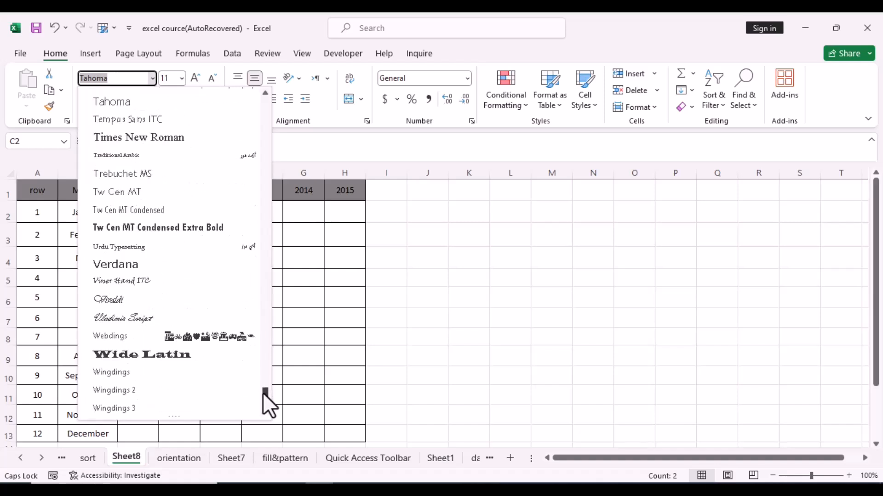
pyautogui.click(122, 390)
pyautogui.click(452, 260)
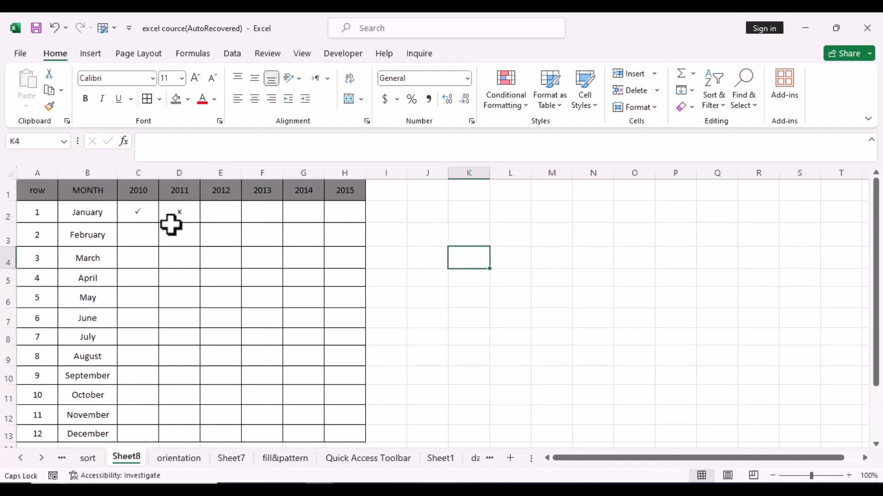
# Step: Insert the Wingdings 2 check mark symbol, character code 80, into E2, and check the letters behind the marks in D2 and C2
pyautogui.click(226, 213)
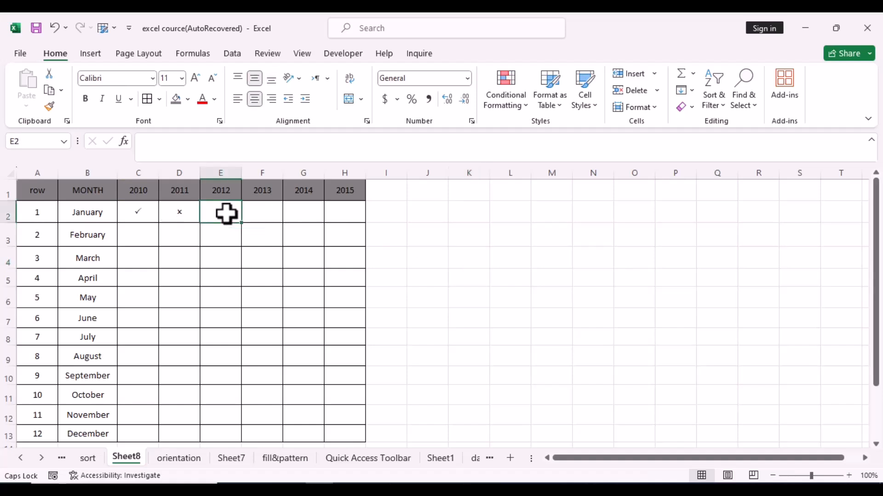
pyautogui.click(92, 54)
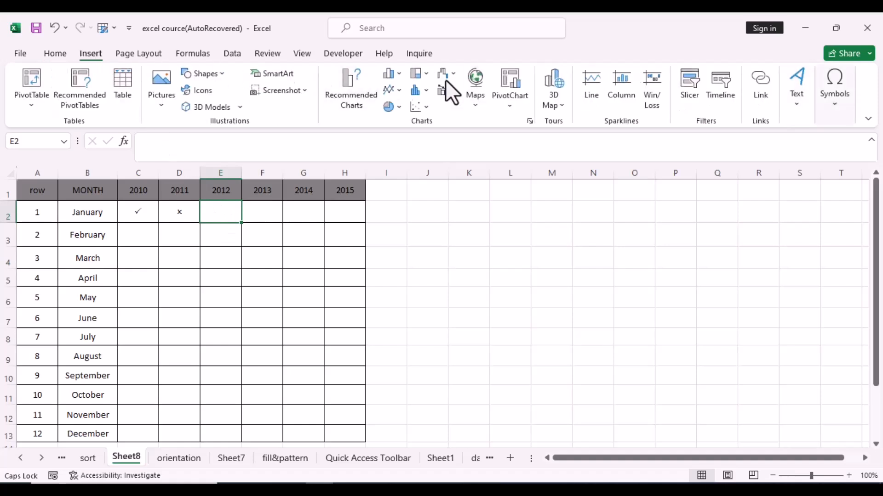
pyautogui.click(834, 107)
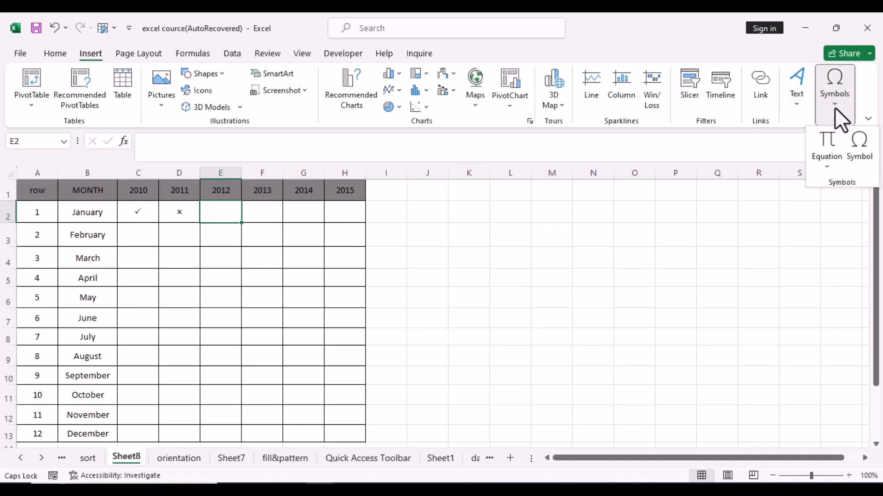
pyautogui.click(859, 148)
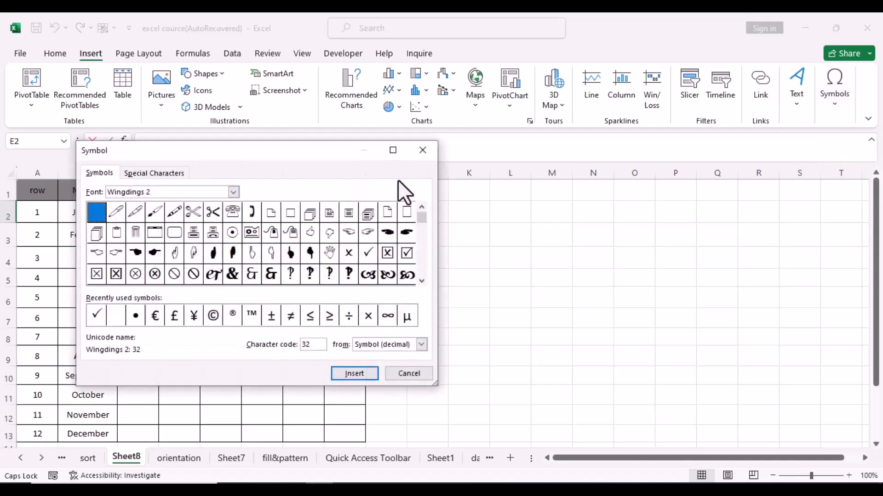
pyautogui.click(232, 193)
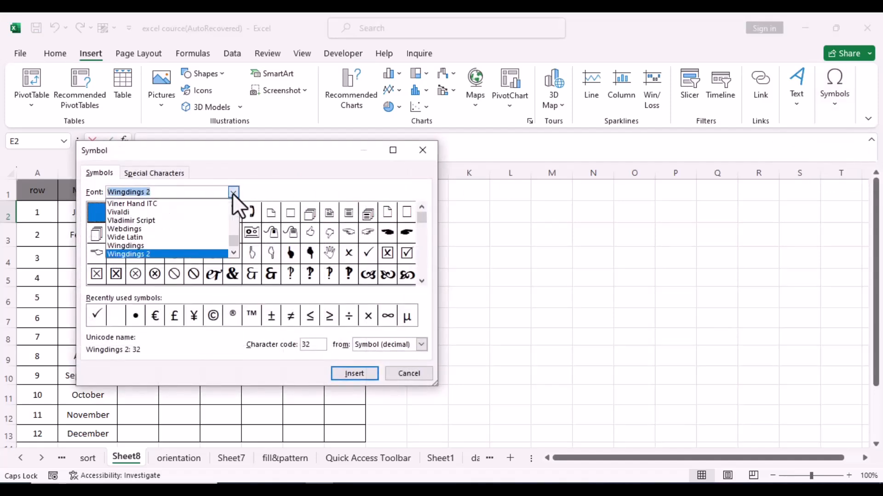
pyautogui.click(151, 254)
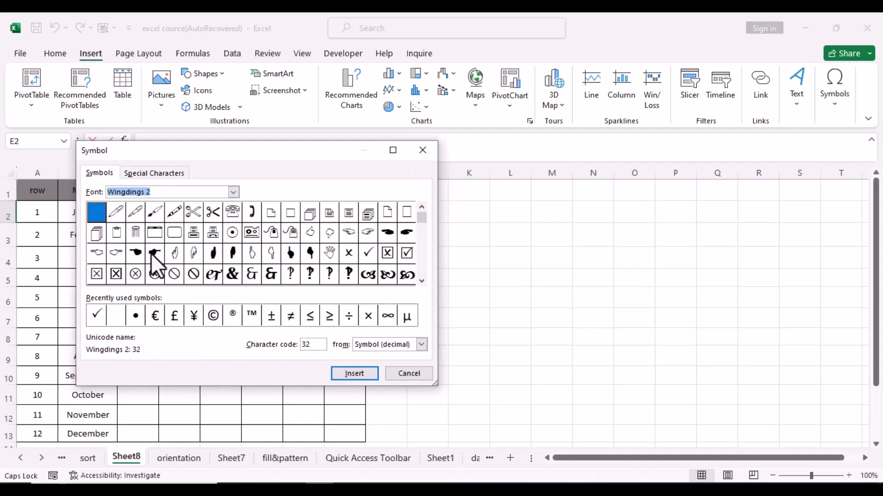
pyautogui.click(366, 254)
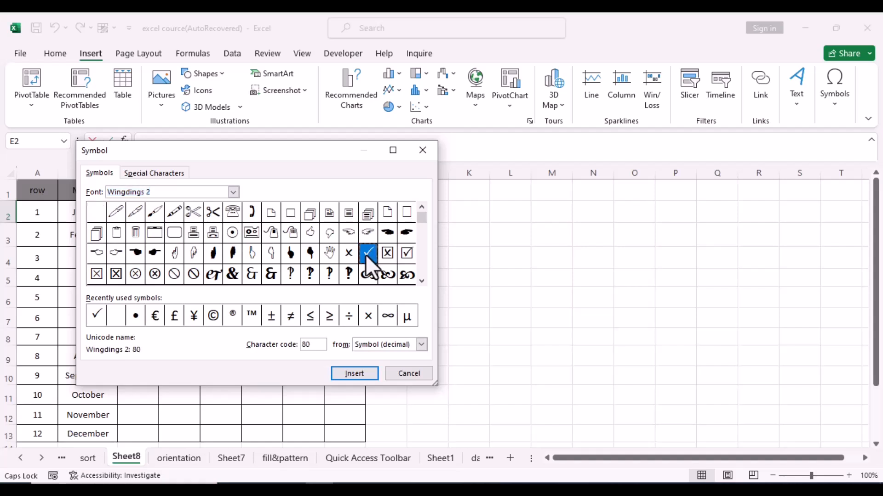
pyautogui.click(353, 373)
pyautogui.click(422, 151)
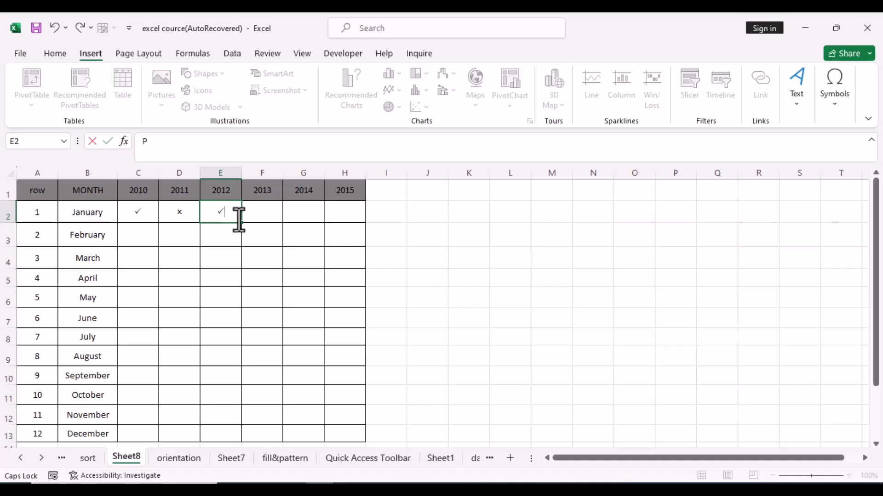
pyautogui.click(183, 210)
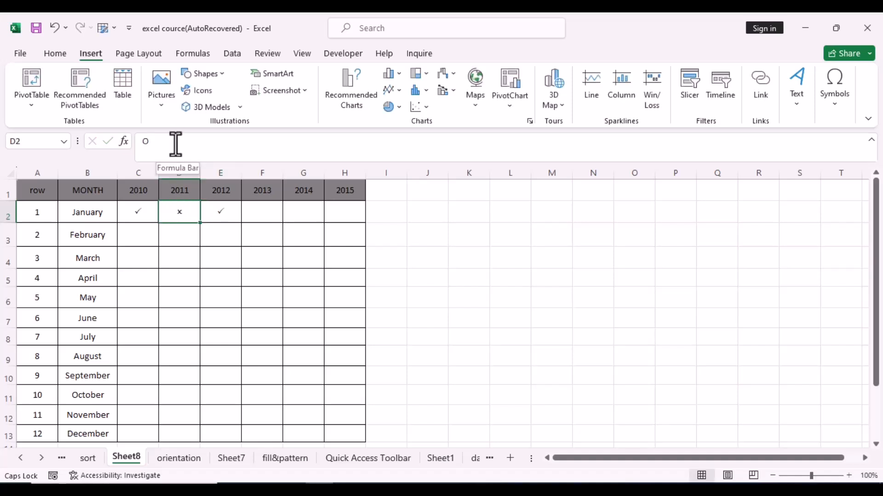
pyautogui.click(144, 208)
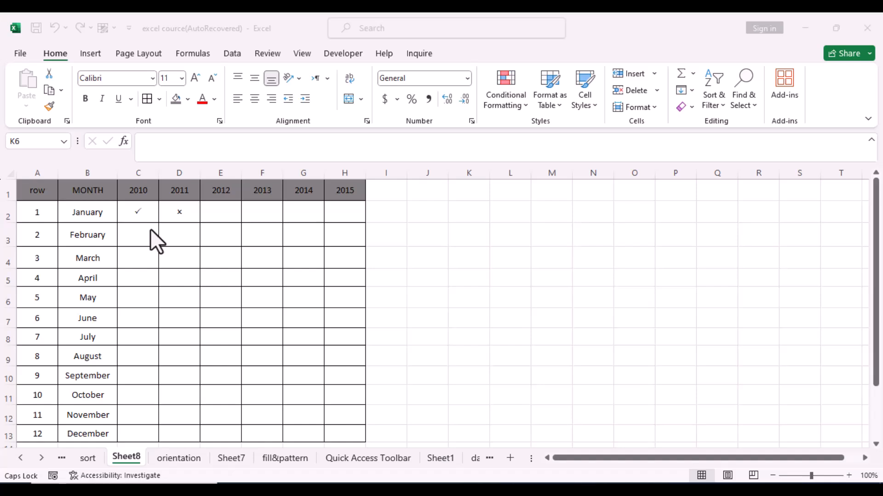
# Step: Add an Equal To conditional formatting rule to C2:H13 for the value P with Green Fill with Dark Green Text
pyautogui.moveTo(129, 211); pyautogui.dragTo(343, 438)
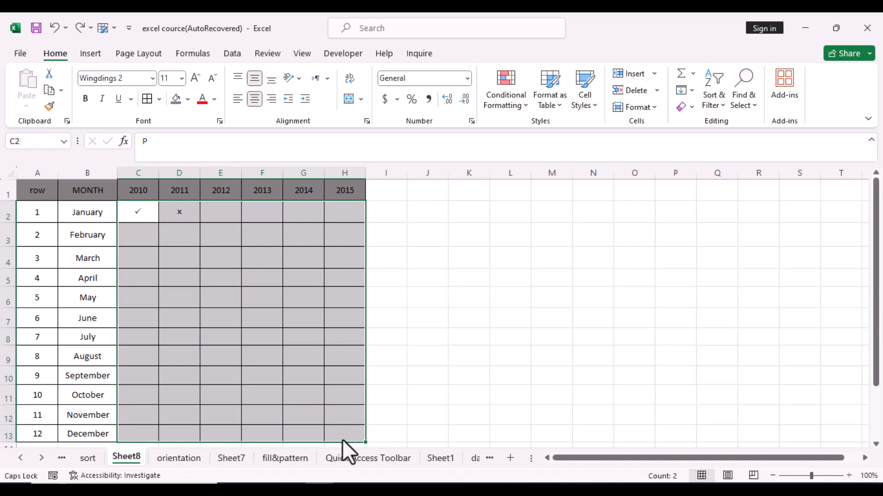
pyautogui.click(525, 106)
pyautogui.press('h')
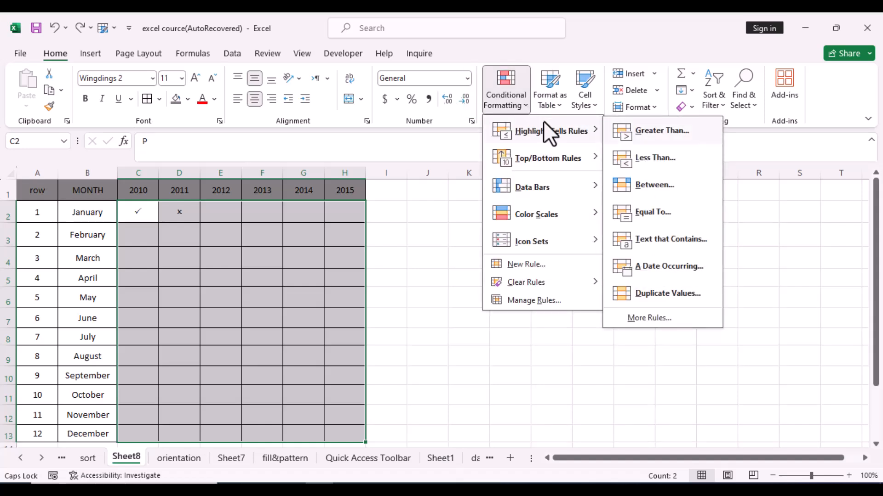
pyautogui.click(650, 213)
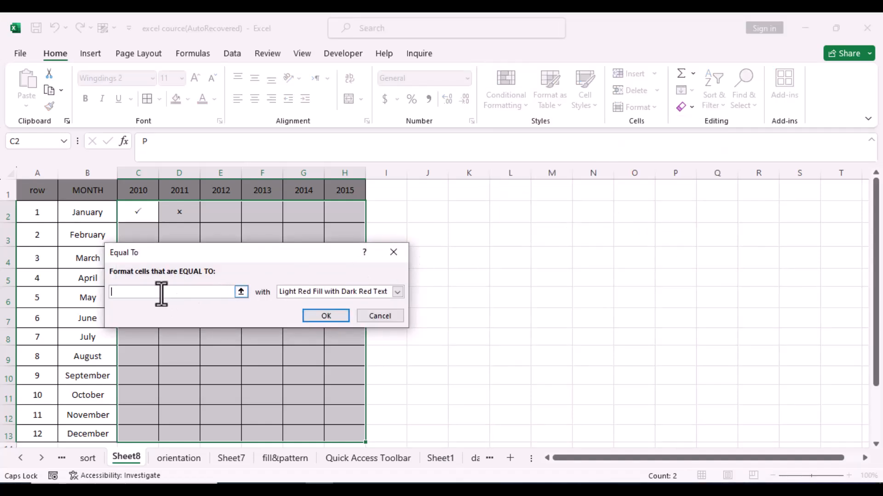
pyautogui.write('P')
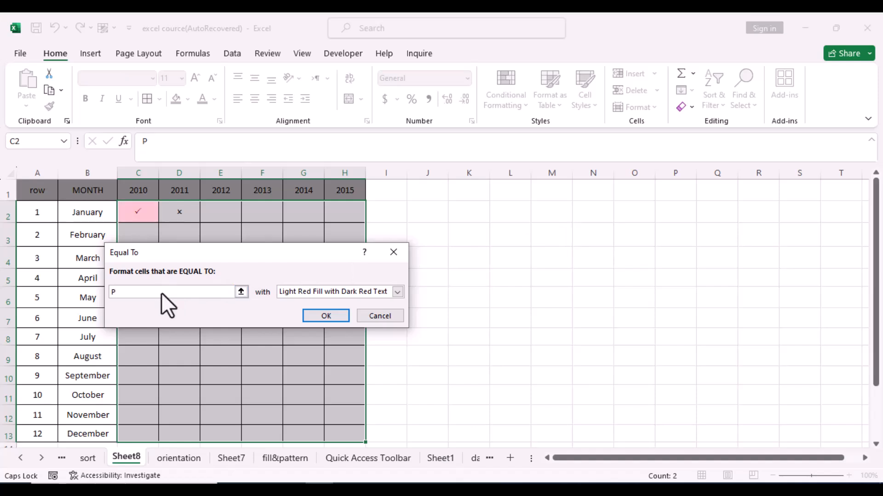
pyautogui.click(396, 291)
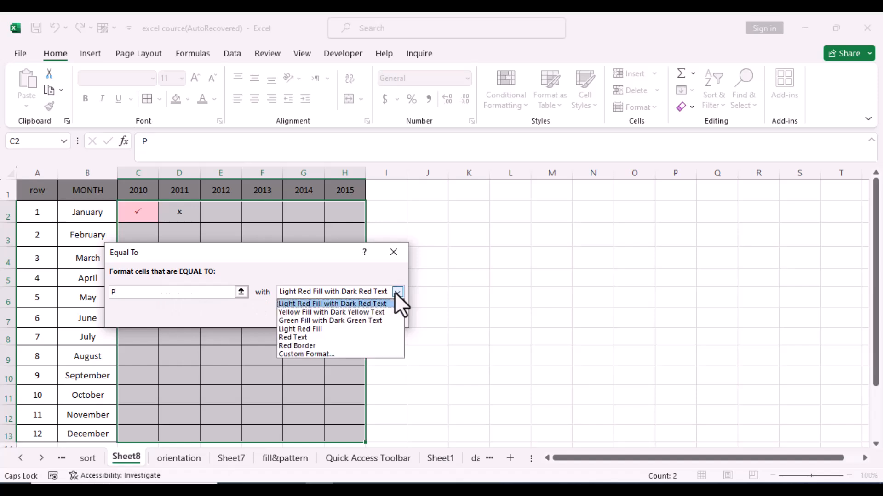
pyautogui.click(317, 320)
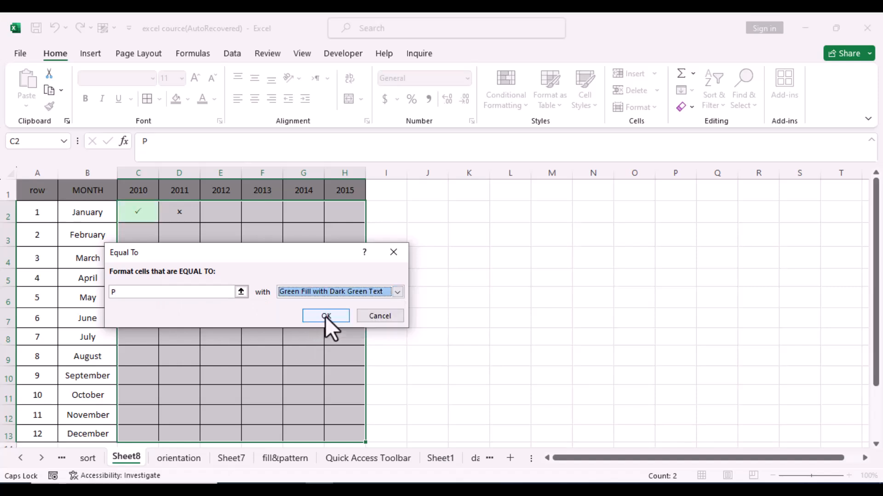
pyautogui.click(325, 315)
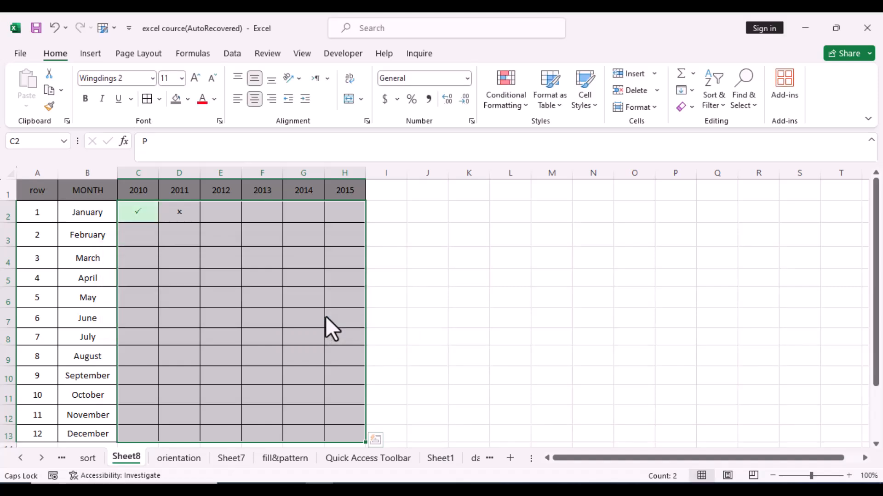
# Step: Add a second Equal To conditional formatting rule to C2:H13 for the value O with Light Red Fill
pyautogui.click(517, 107)
pyautogui.moveTo(518, 107)
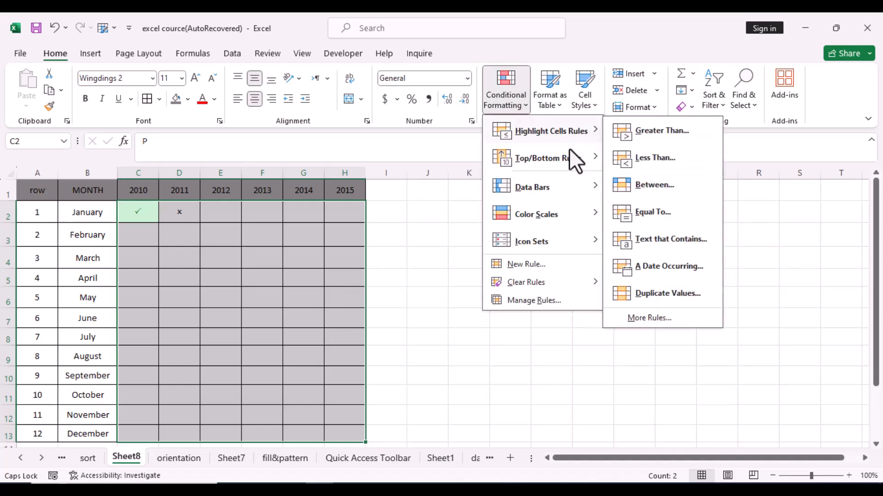
pyautogui.click(651, 215)
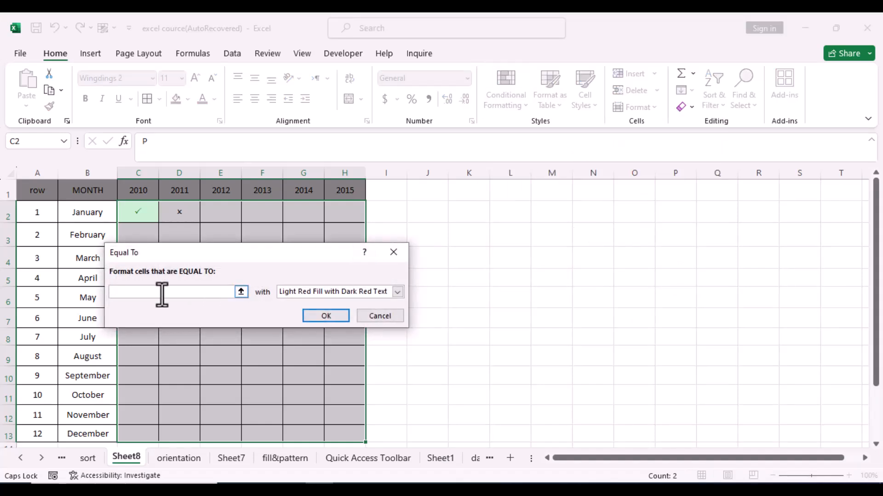
pyautogui.write('O')
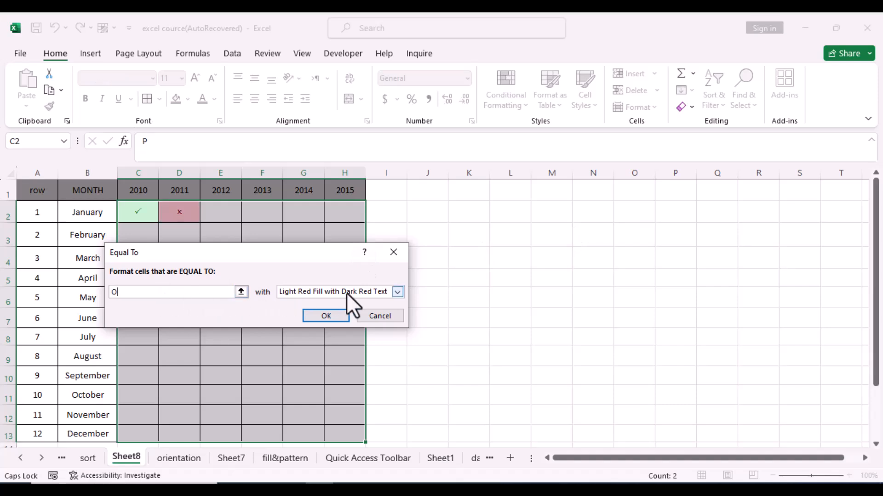
pyautogui.click(396, 293)
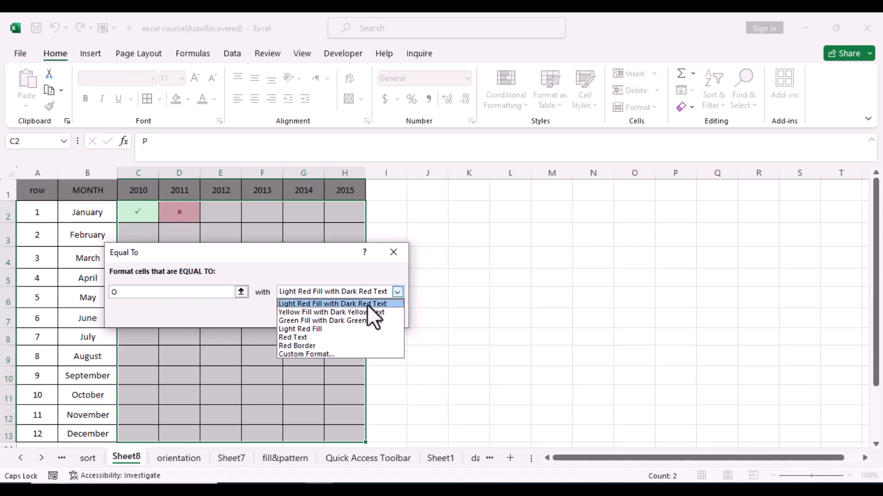
pyautogui.click(304, 329)
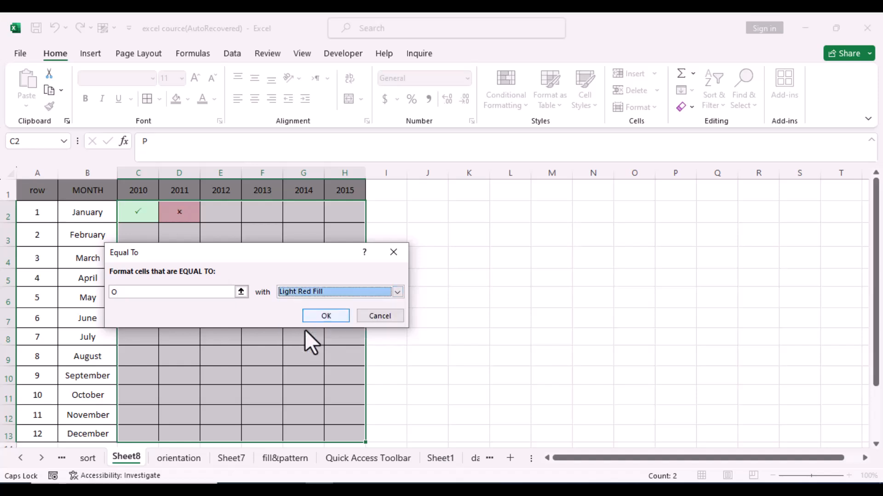
pyautogui.click(328, 319)
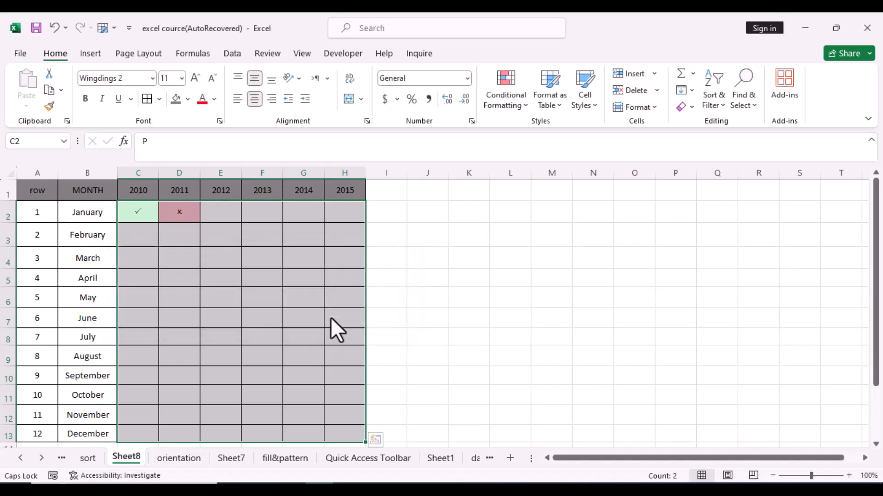
pyautogui.click(543, 366)
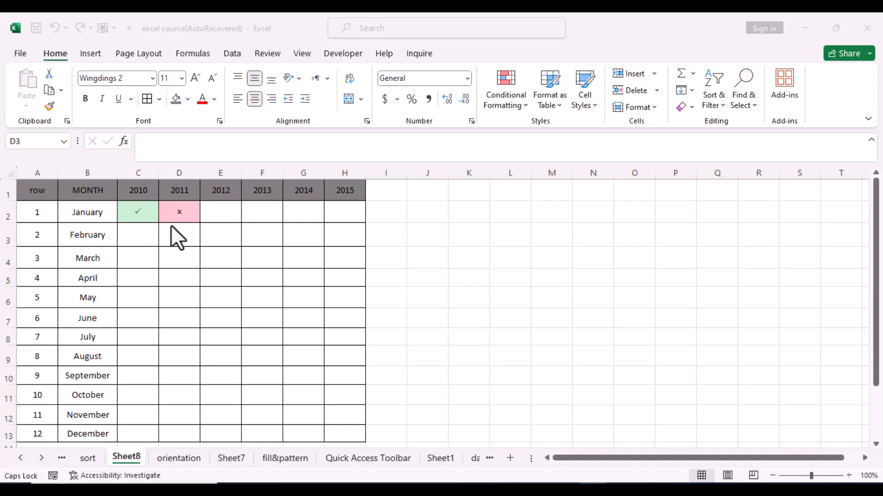
# Step: Enter P in C3 for February 2010 and O in F3 for February 2013
pyautogui.click(146, 236)
pyautogui.write('P')
pyautogui.press('Return')
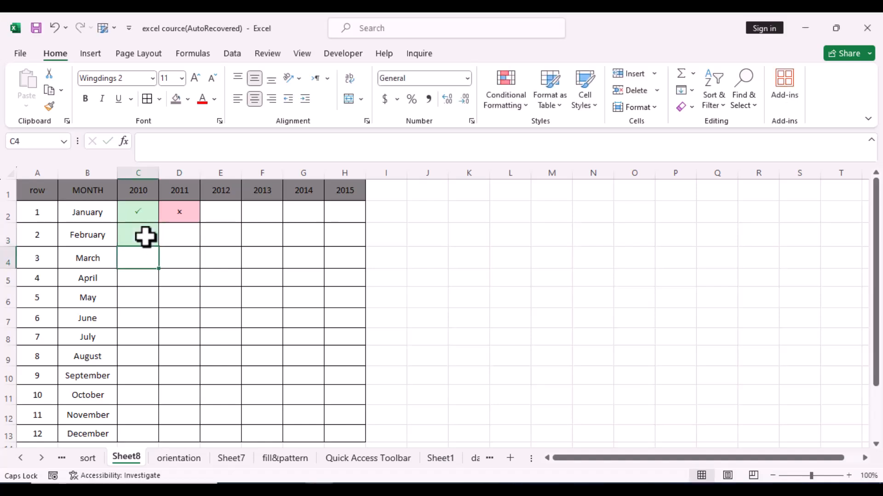
pyautogui.click(260, 236)
pyautogui.write('O')
pyautogui.press('Return')
pyautogui.press('Return')
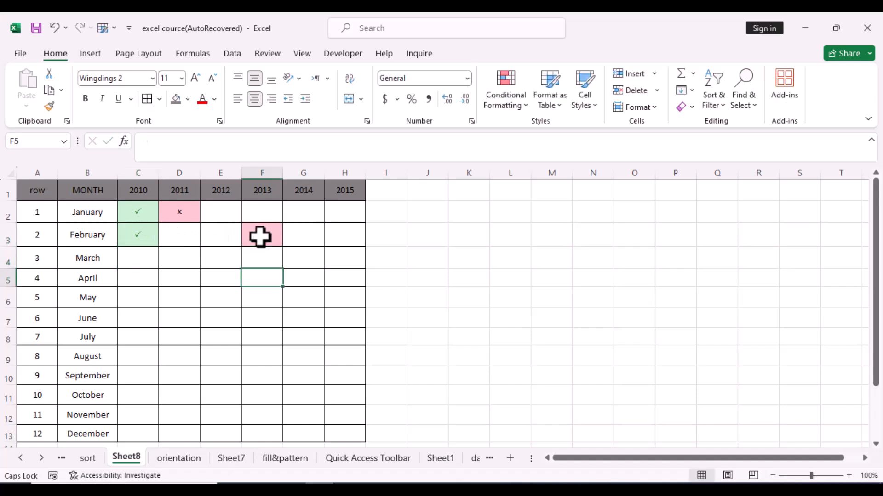
# Step: Enter P in F5 and O in F6 and F7 to mark April through June 2013
pyautogui.write('P')
pyautogui.press('Return')
pyautogui.write('O')
pyautogui.press('Return')
pyautogui.write('O')
pyautogui.press('Return')
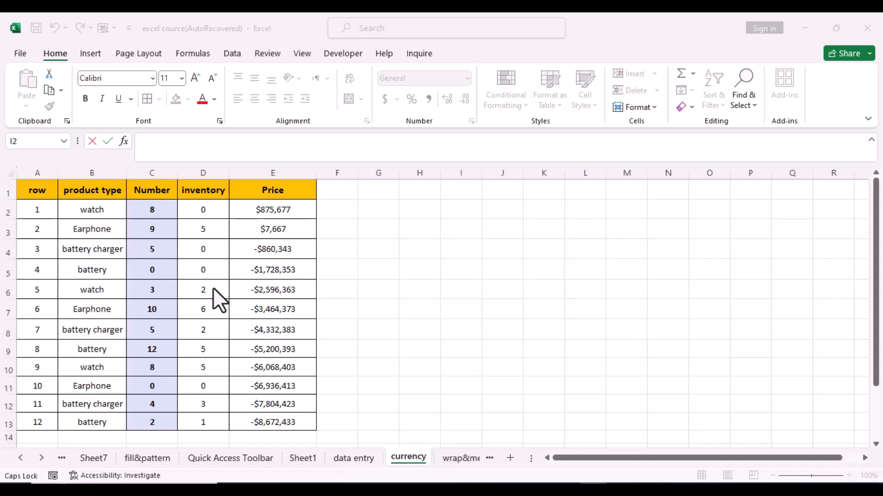
# Step: Copy the formatting of C2 to inventory cell D2 with Format Painter
pyautogui.click(161, 211)
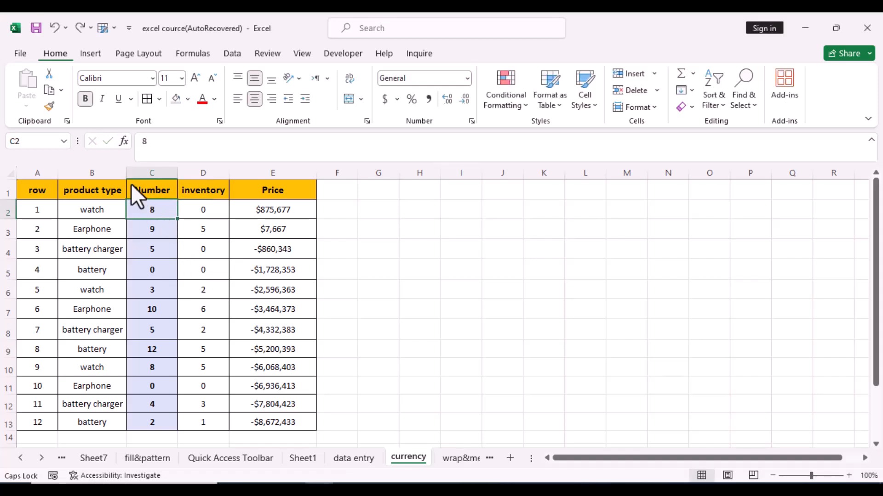
pyautogui.click(49, 108)
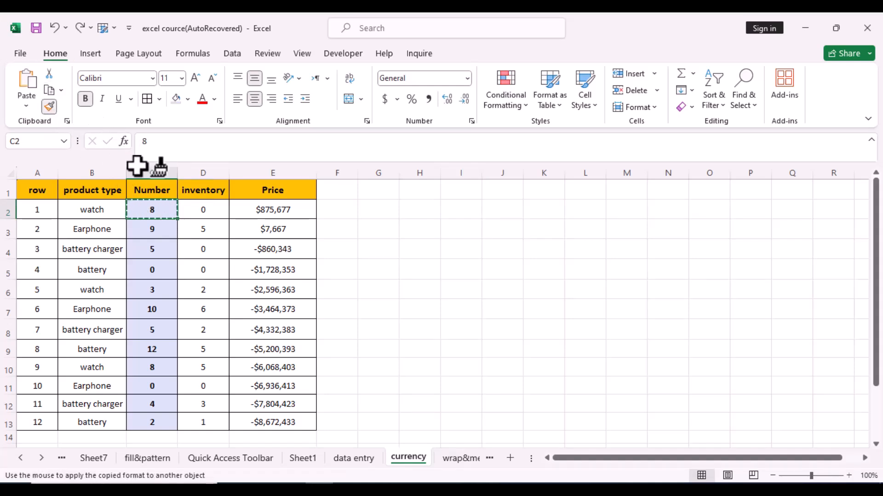
pyautogui.click(205, 211)
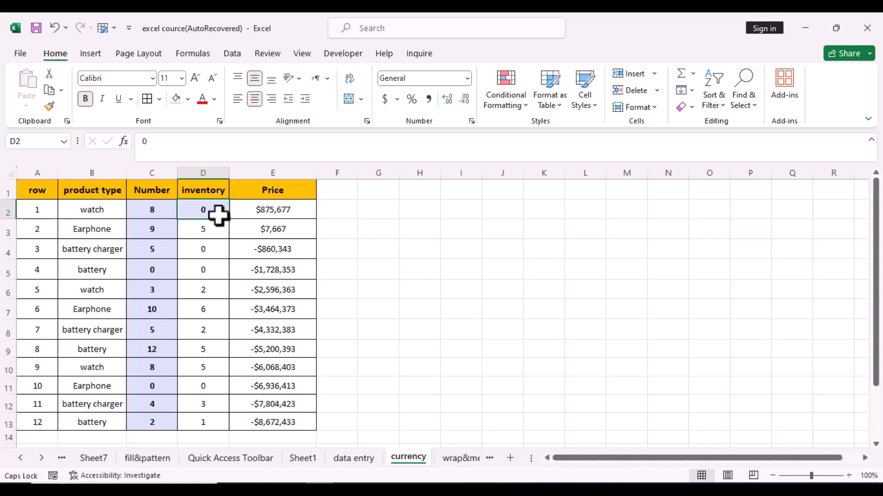
# Step: Apply the formatting of C2 to D3, D6, D7 and D8 with Format Painter kept active, and turn it off
pyautogui.click(156, 215)
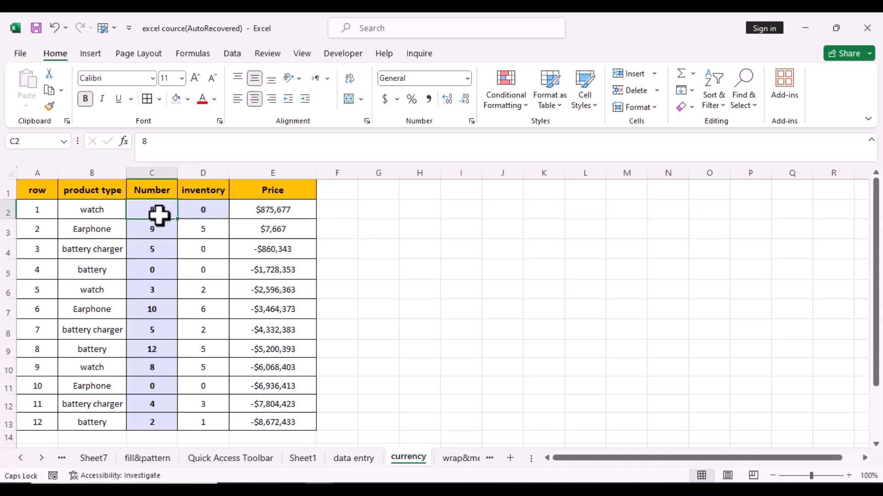
pyautogui.click(49, 110)
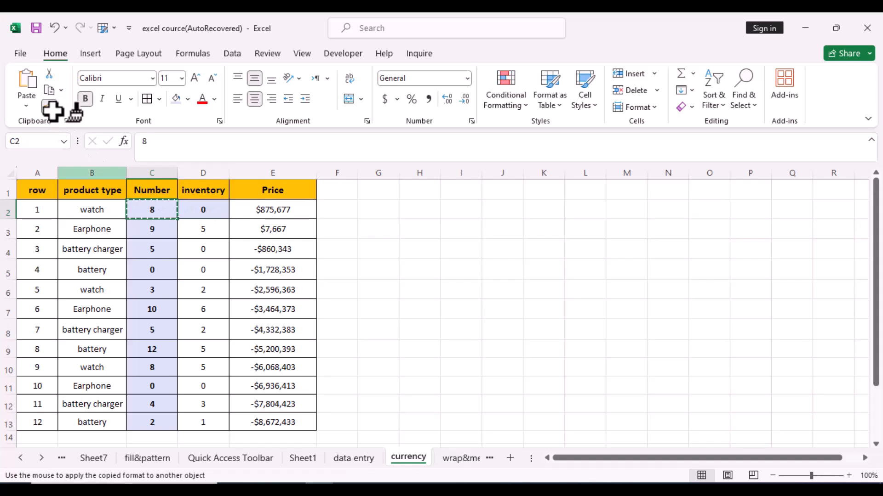
pyautogui.click(205, 230)
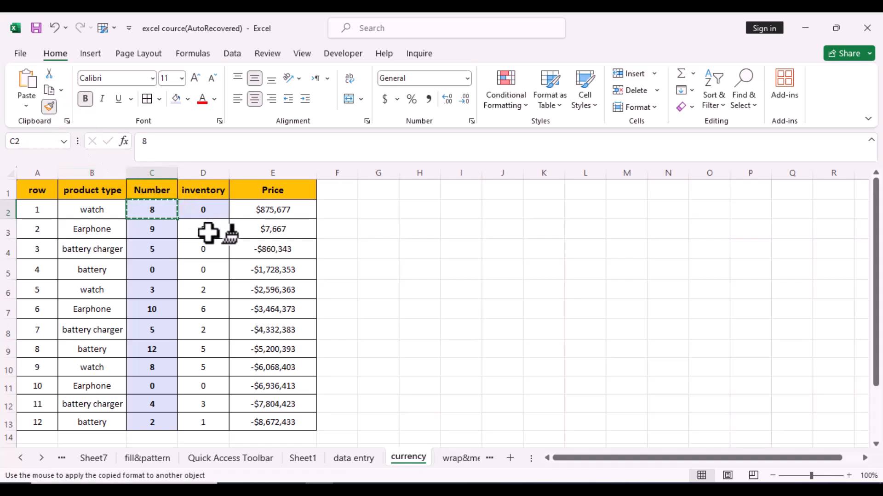
pyautogui.click(207, 290)
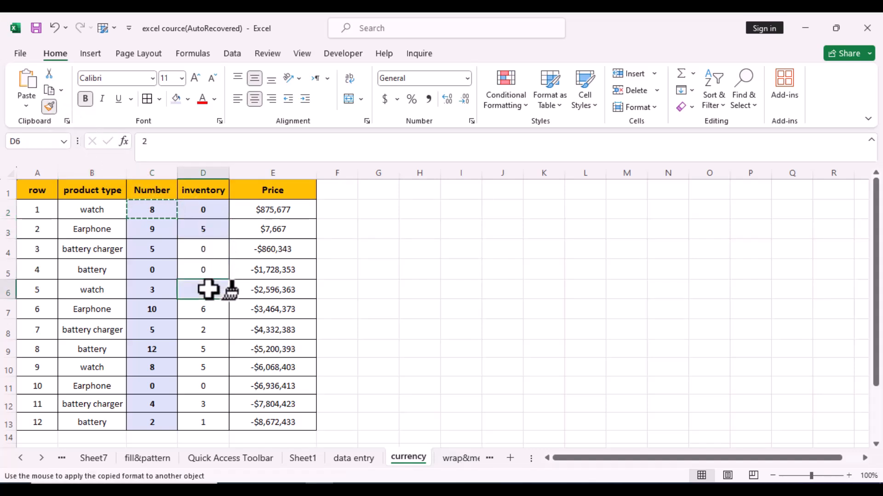
pyautogui.click(204, 313)
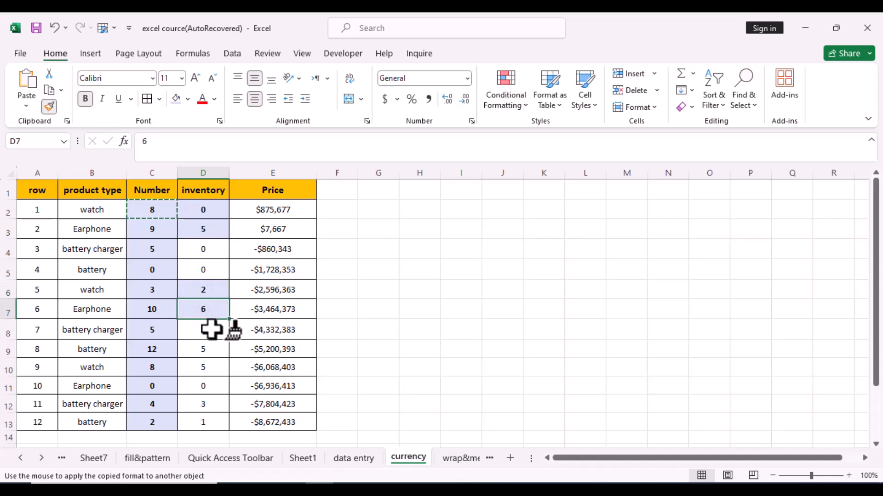
pyautogui.click(211, 329)
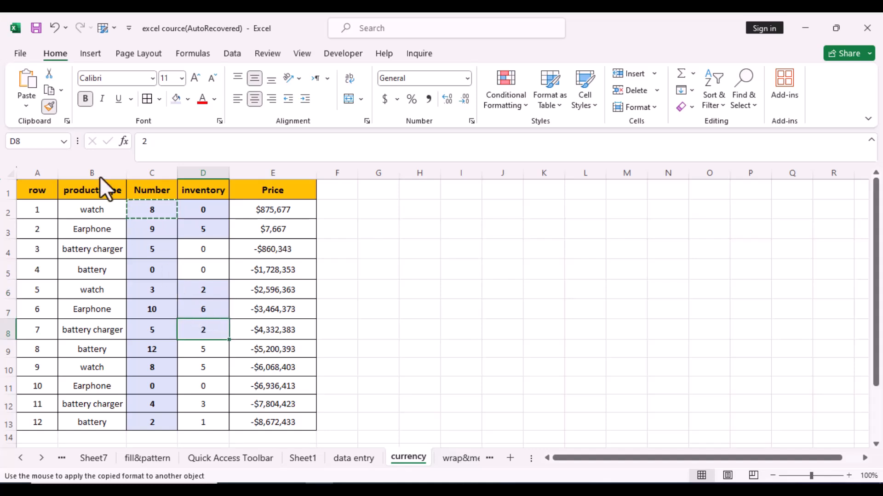
pyautogui.click(48, 106)
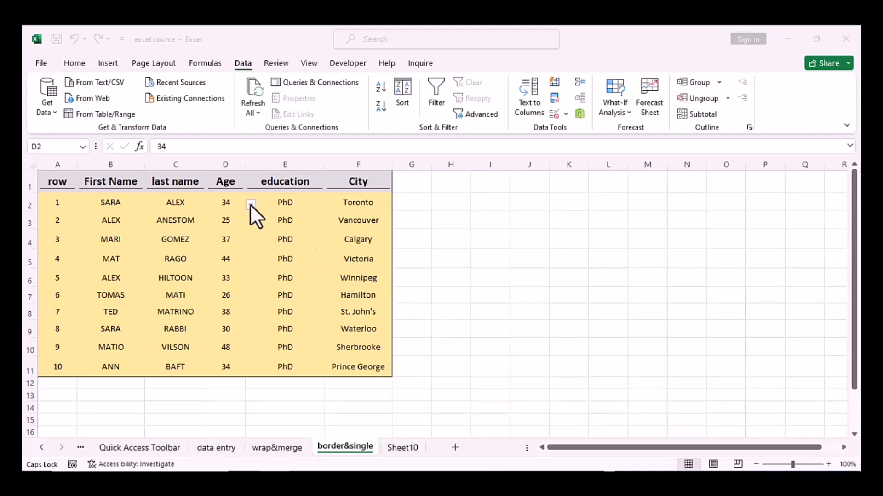
# Step: Browse the education drop-down options in E2 and examine the source lists on Sheet10, returning to the border&single sheet
pyautogui.click(308, 203)
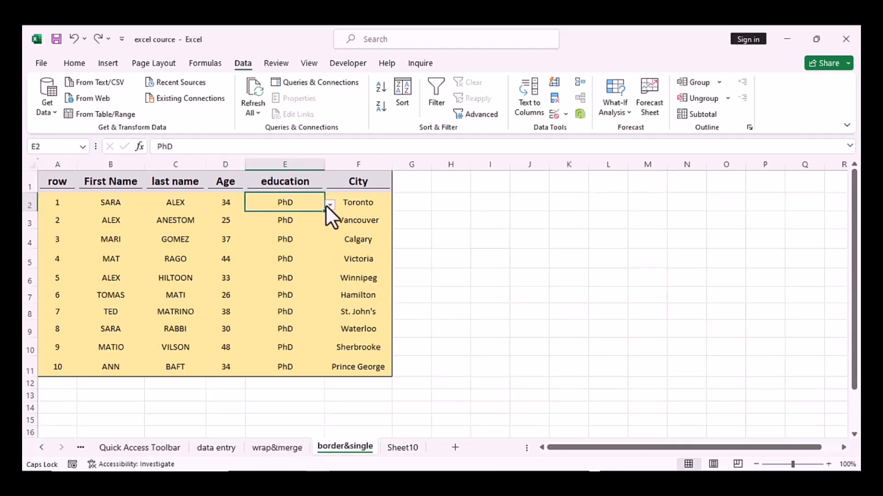
pyautogui.click(330, 205)
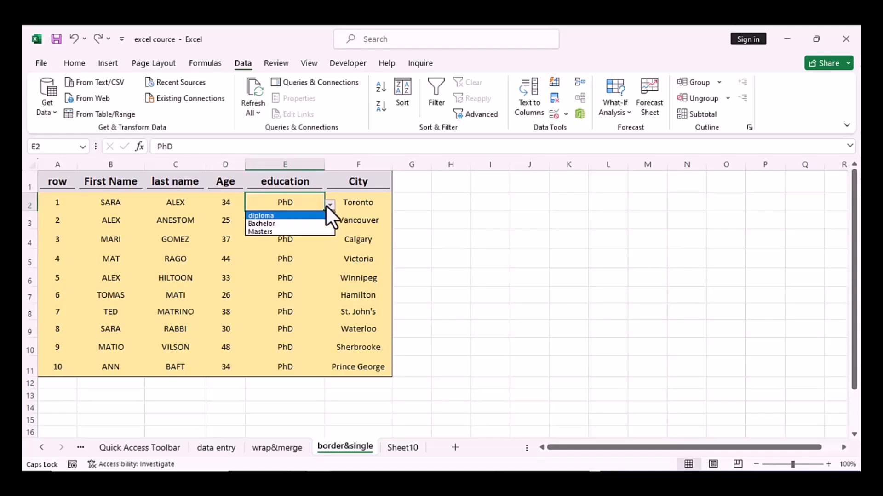
pyautogui.press('Down')
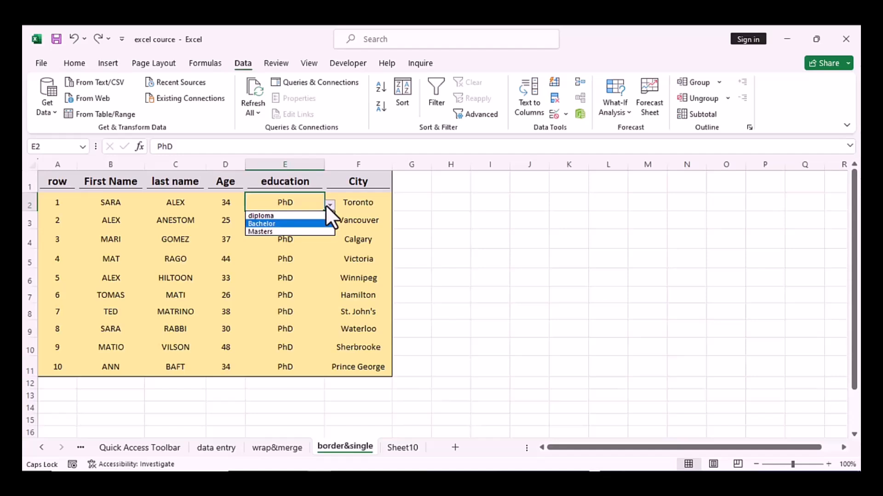
pyautogui.press('Up')
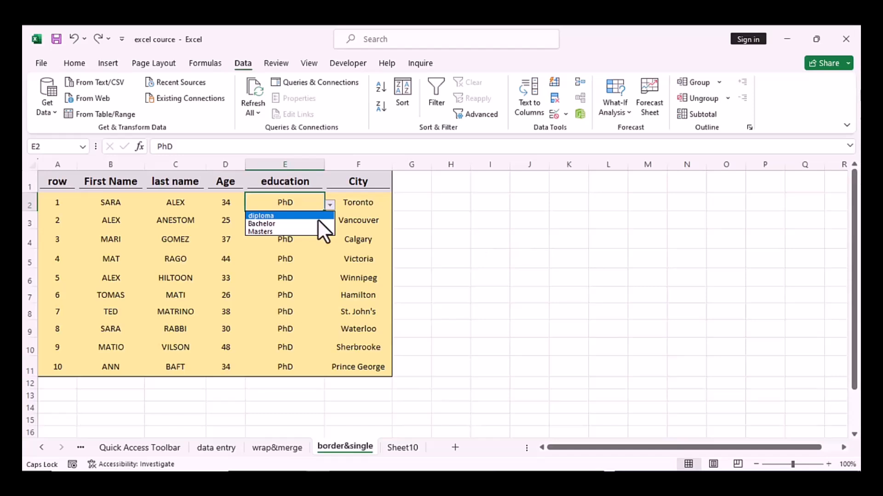
pyautogui.click(398, 448)
pyautogui.click(398, 448)
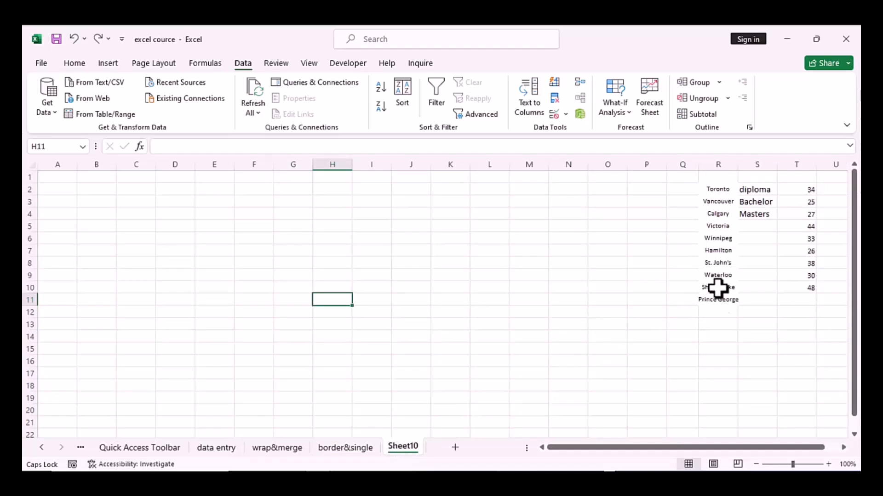
pyautogui.click(366, 449)
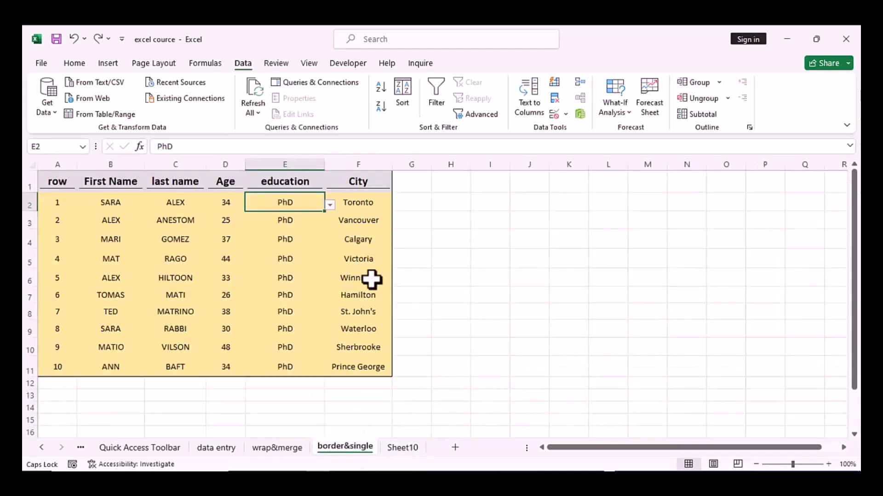
# Step: Start a data validation rule for the City cells F2:F11 with List as the allowed type
pyautogui.moveTo(375, 201); pyautogui.dragTo(369, 366)
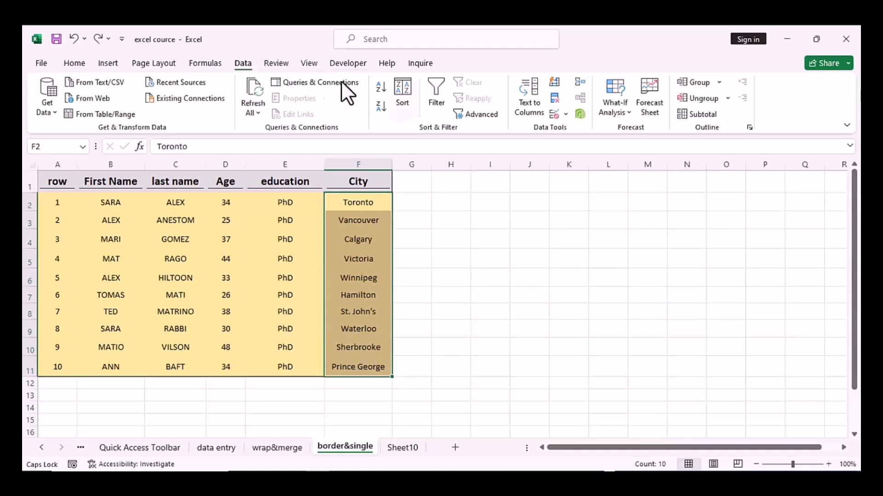
pyautogui.click(564, 115)
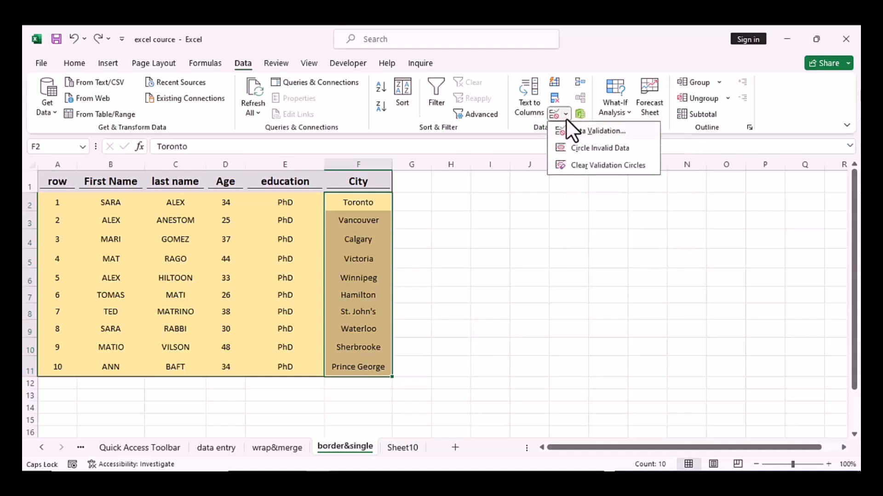
pyautogui.click(573, 131)
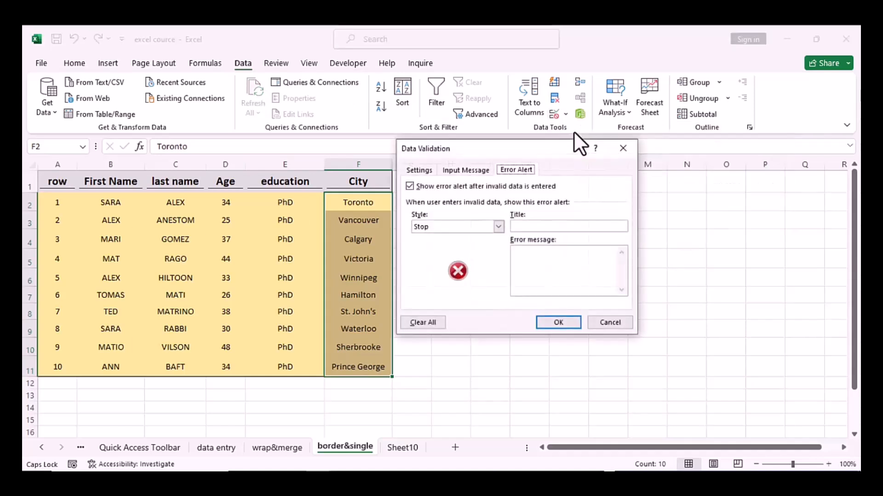
pyautogui.click(419, 170)
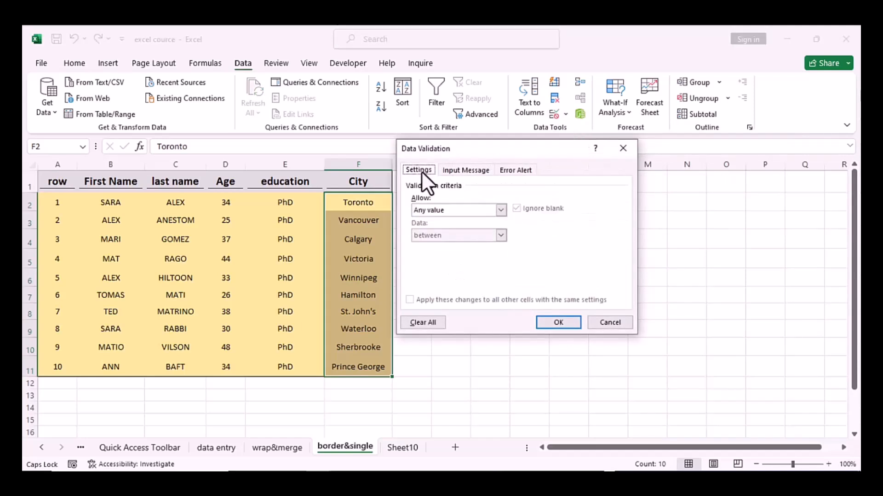
pyautogui.click(501, 210)
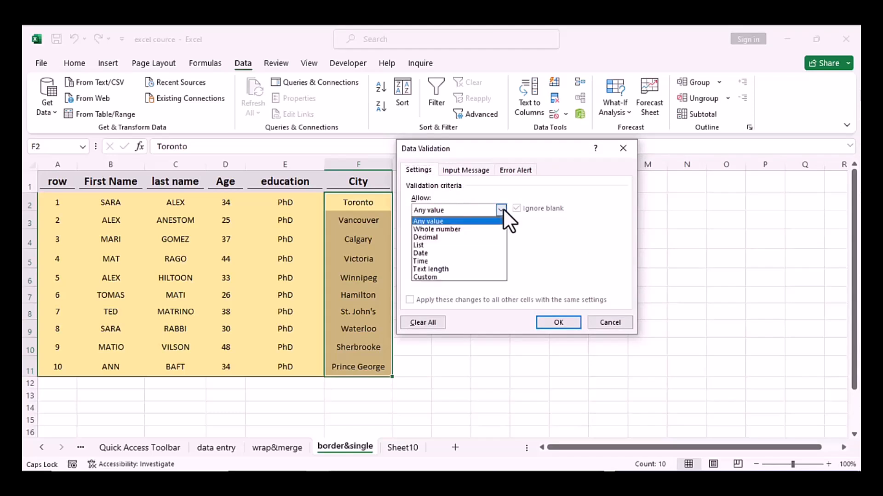
pyautogui.click(423, 245)
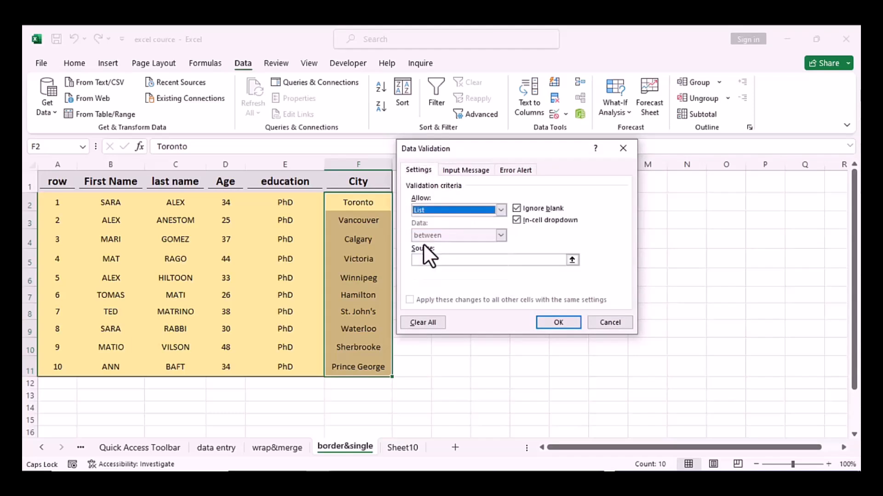
# Step: Set the list source to =Sheet10!$R$2:$R$12, apply the rule, and check the city drop-down in F2
pyautogui.click(572, 260)
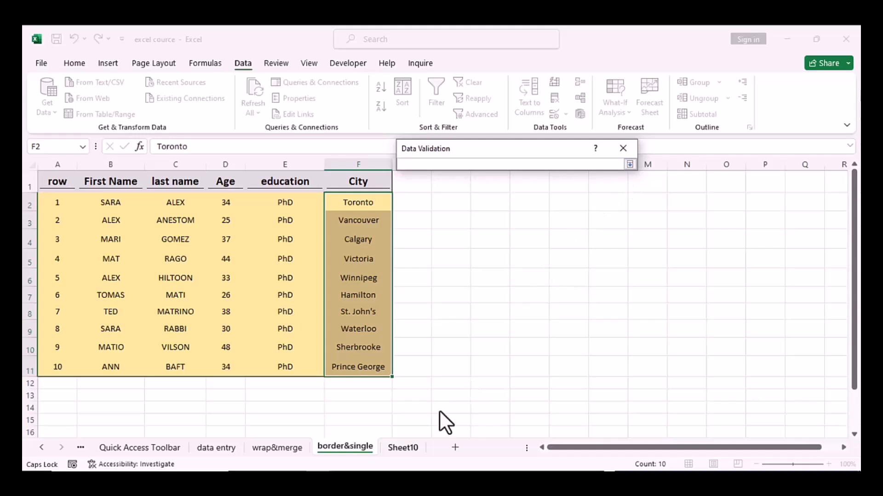
pyautogui.click(410, 446)
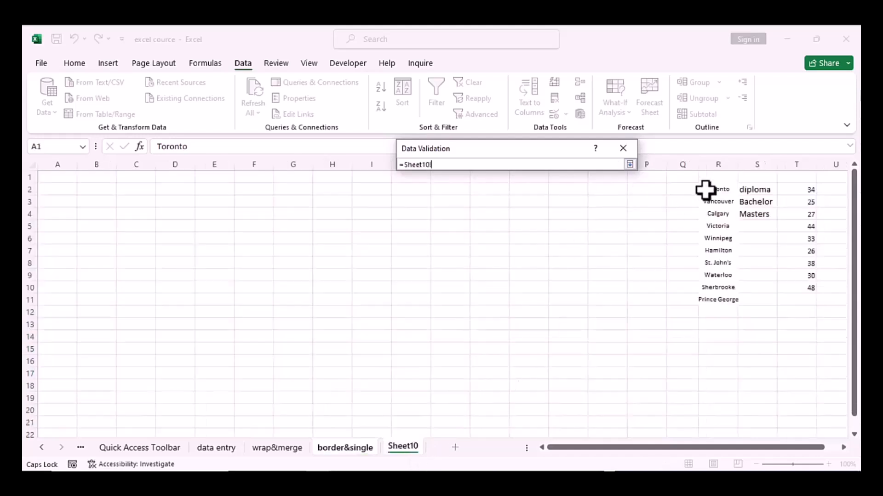
pyautogui.moveTo(706, 190); pyautogui.dragTo(713, 317)
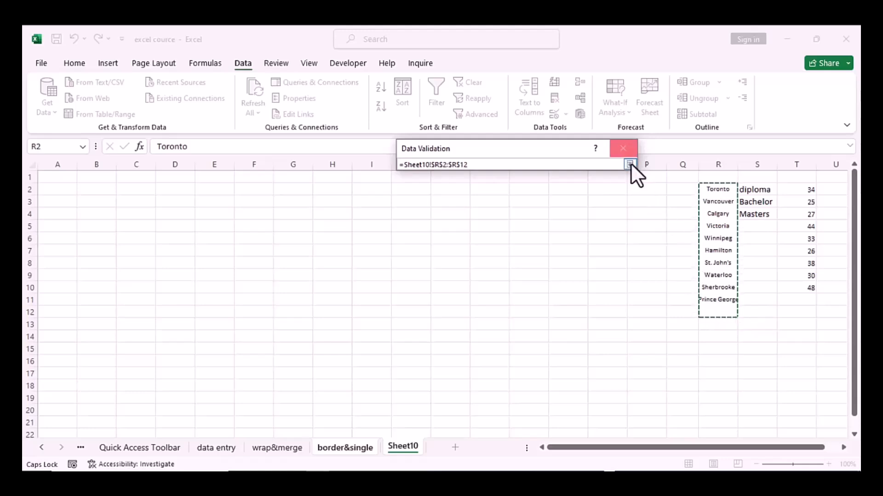
pyautogui.click(629, 164)
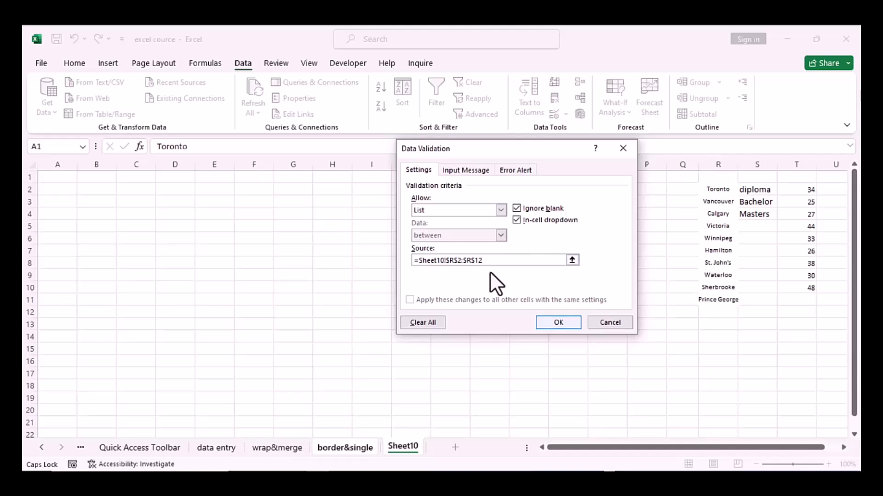
pyautogui.click(556, 321)
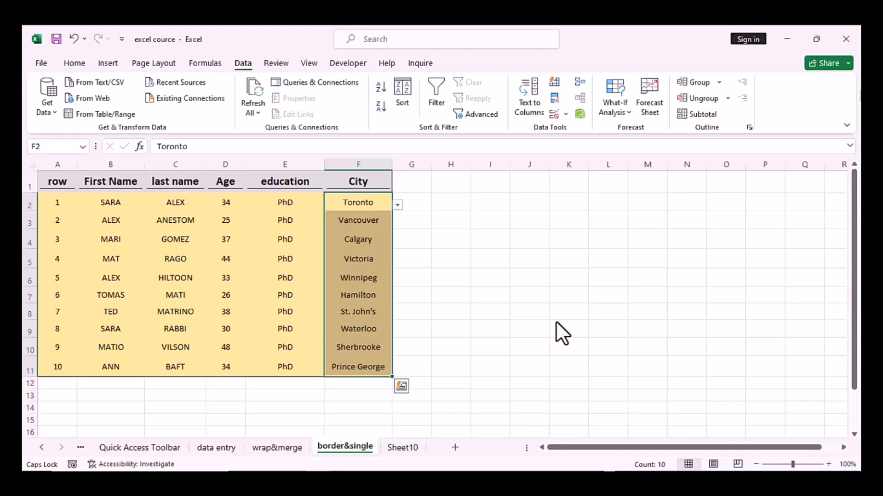
pyautogui.click(397, 205)
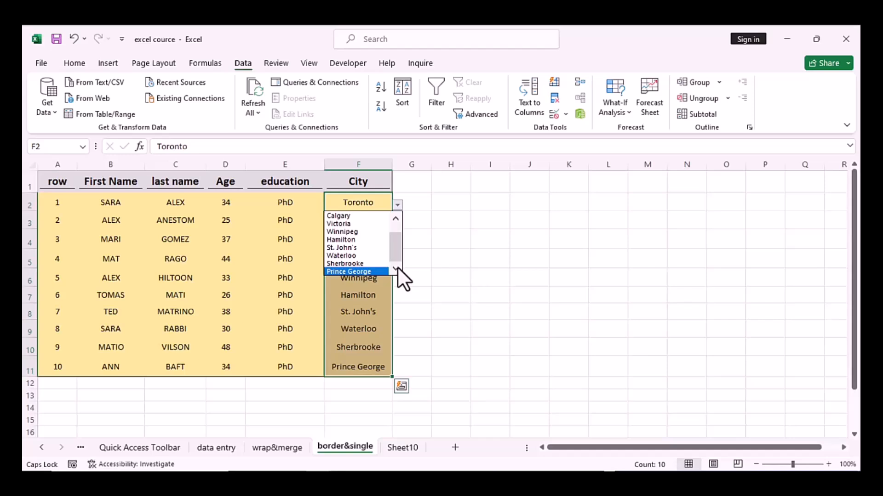
pyautogui.press('Escape')
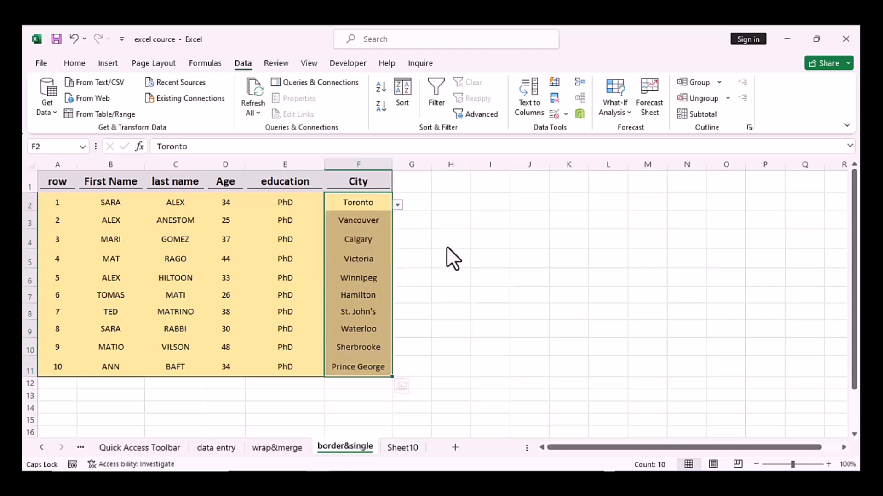
# Step: Add the data validation input message CITY to F2:F11
pyautogui.click(565, 115)
pyautogui.click(576, 131)
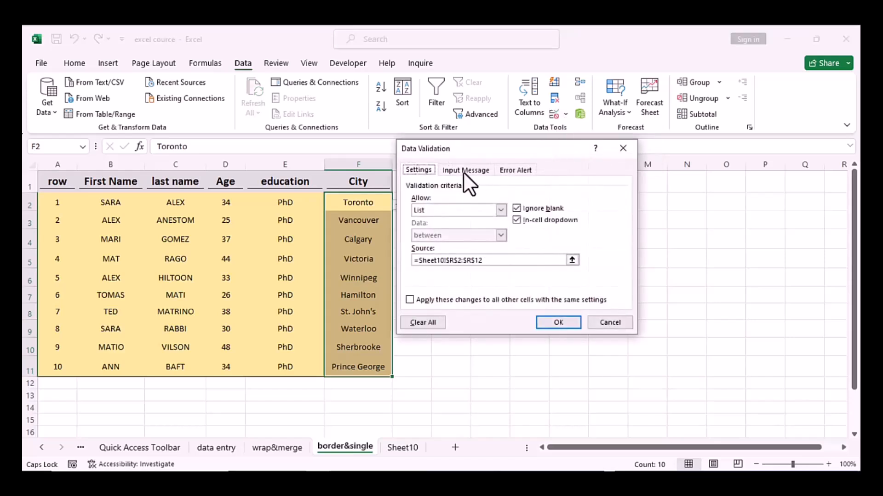
pyautogui.click(465, 170)
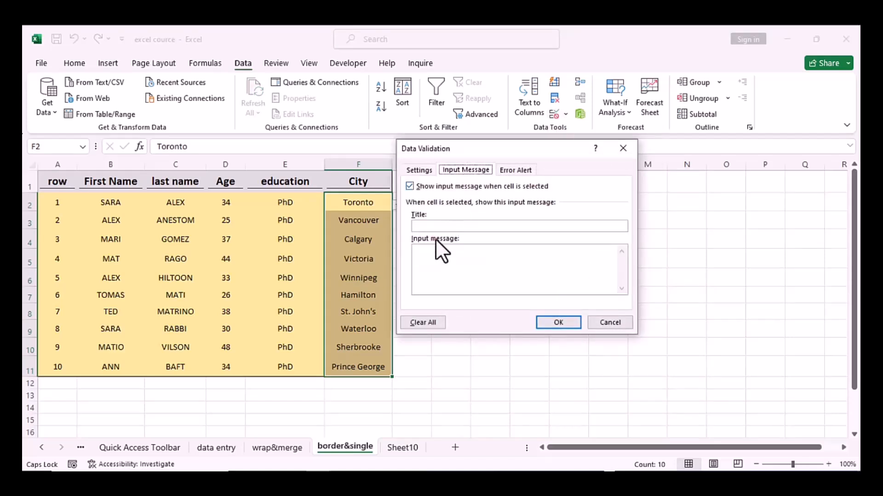
pyautogui.click(429, 256)
pyautogui.click(558, 323)
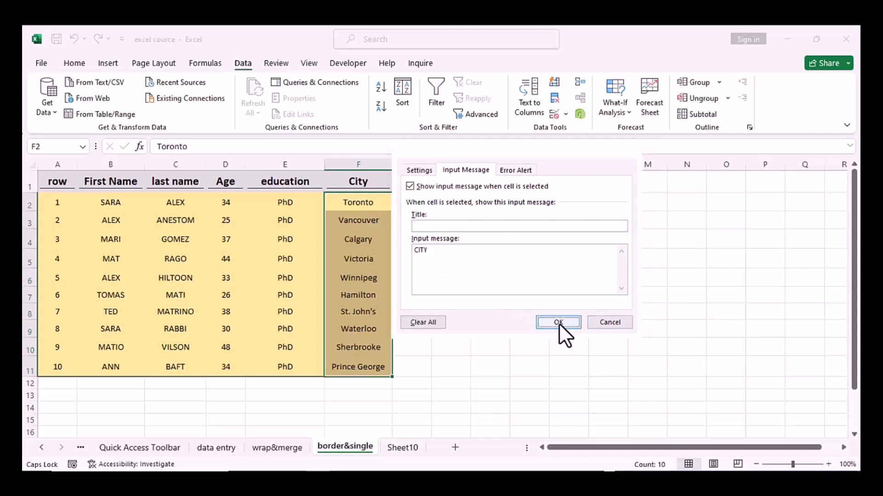
# Step: Check the input message on F4 and add the data validation error message "you can not enter data" to F7
pyautogui.click(363, 242)
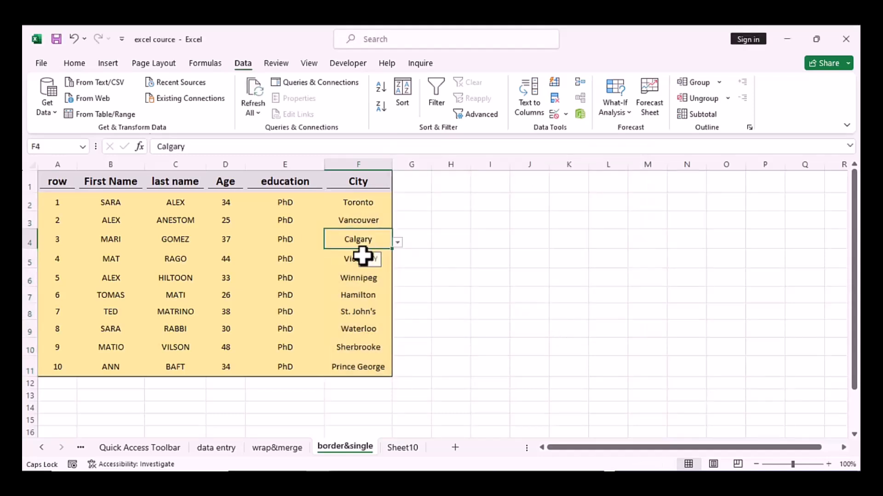
pyautogui.click(360, 296)
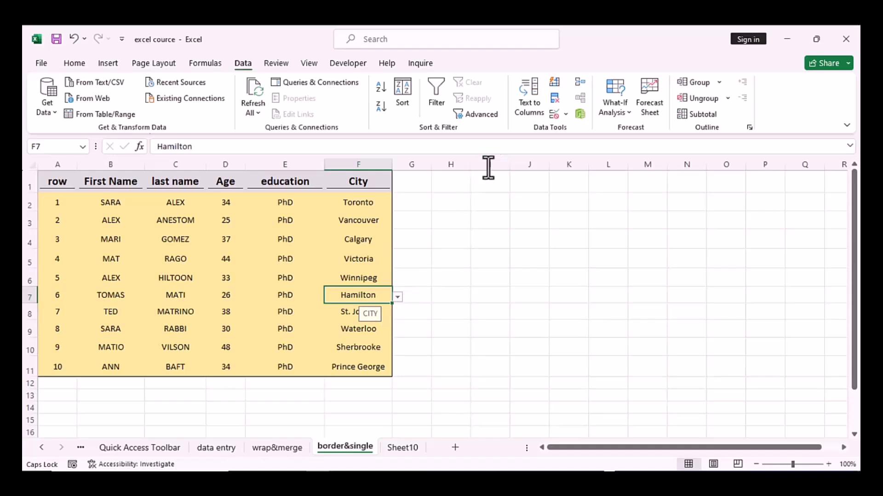
pyautogui.click(566, 112)
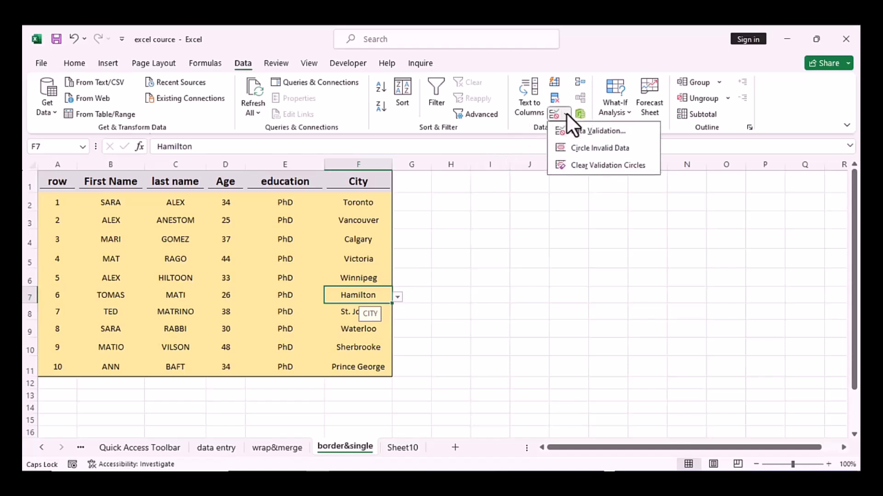
pyautogui.click(580, 131)
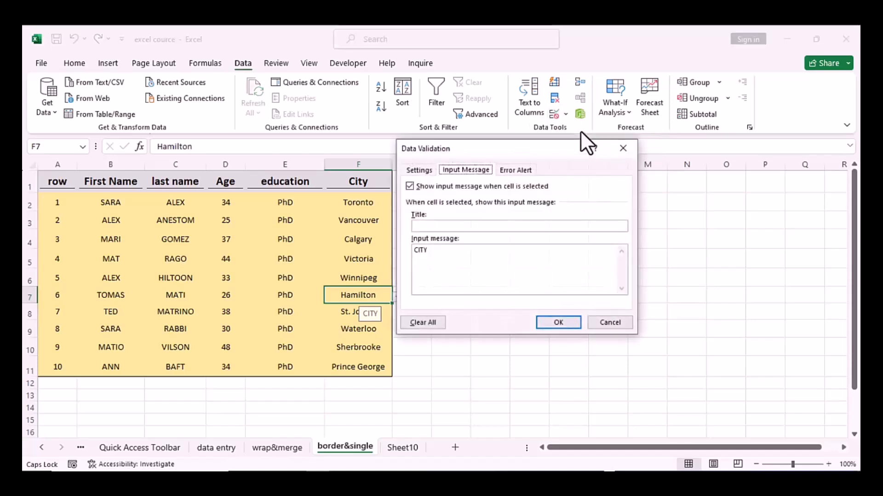
pyautogui.click(514, 169)
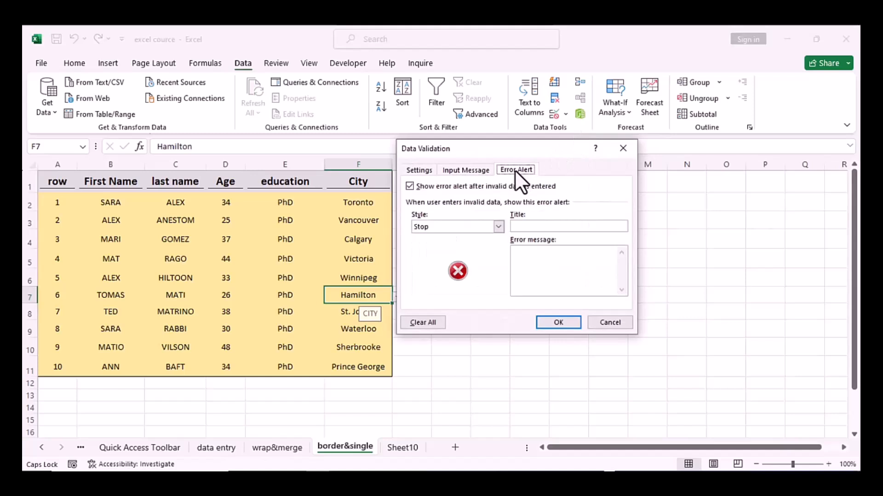
pyautogui.click(533, 259)
pyautogui.press('capslock')
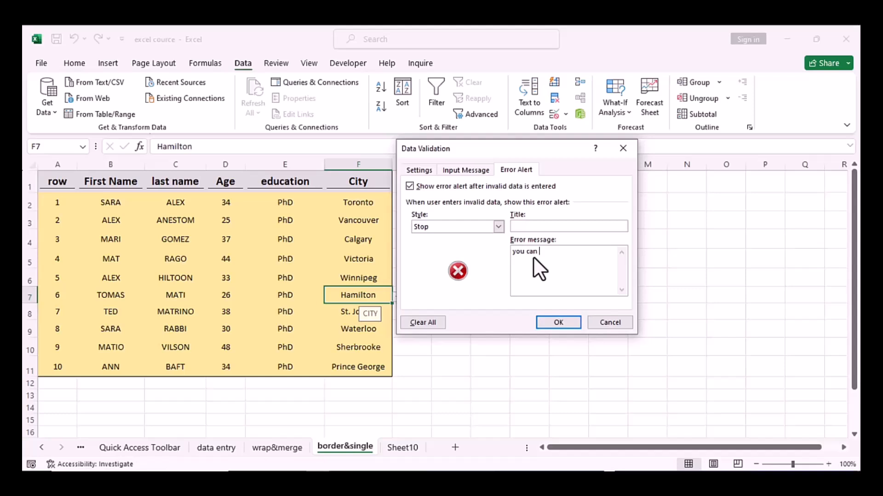
pyautogui.write('you can not enter data')
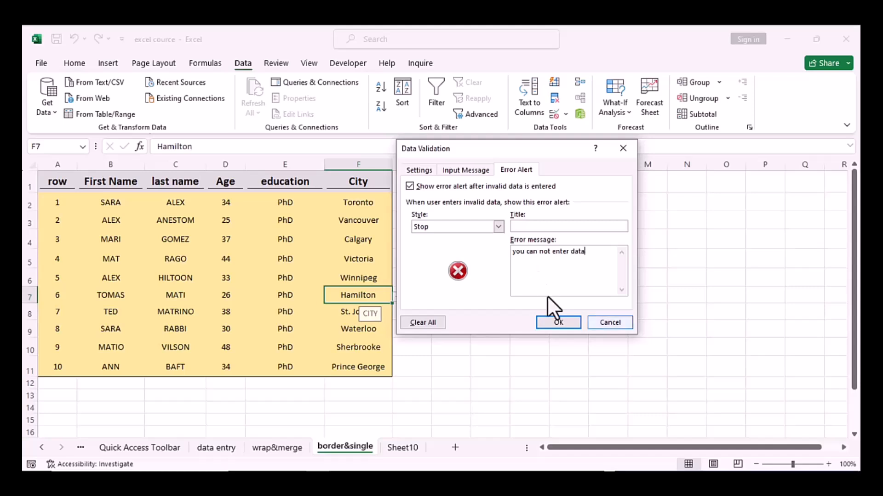
pyautogui.click(557, 324)
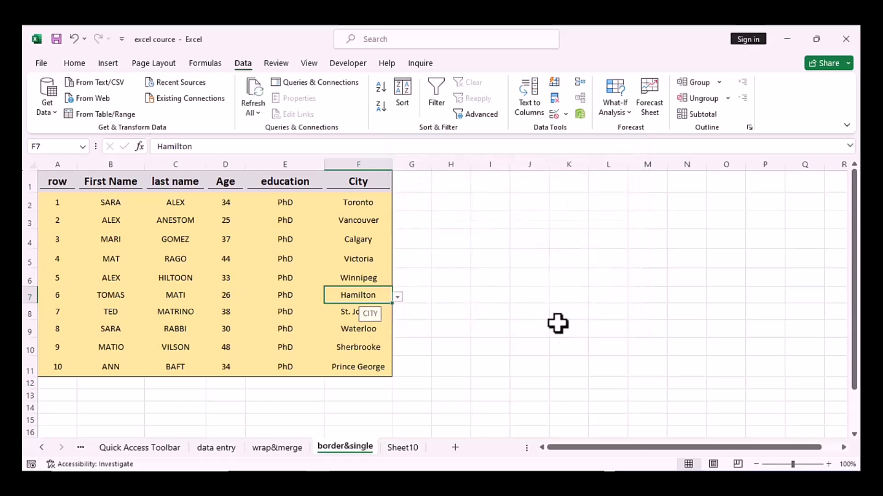
# Step: Test the error alert by trying to enter bb in F7, and dismiss the alert
pyautogui.write('bb')
pyautogui.press('Return')
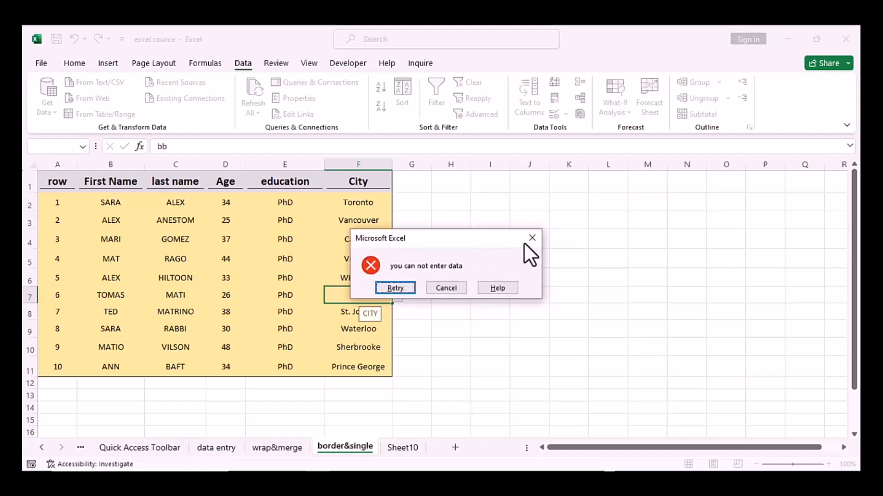
pyautogui.click(535, 239)
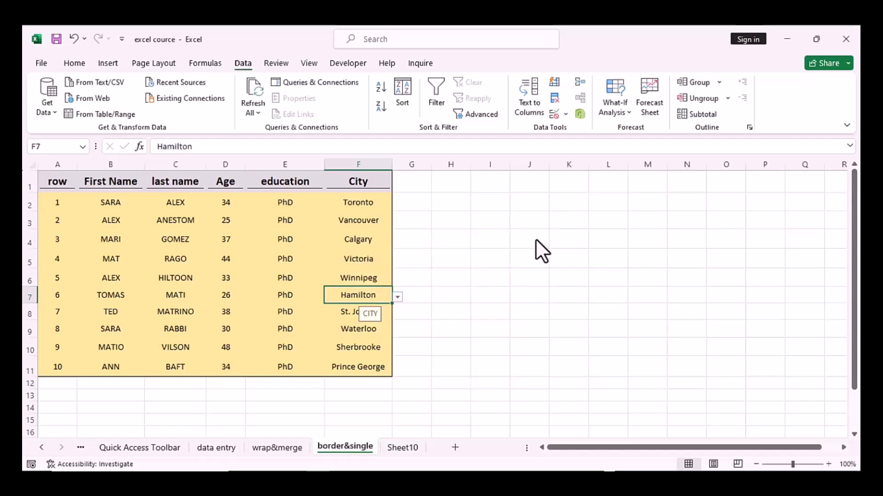
# Step: Examine the source lists on Sheet10 and check the age drop-down in D2 on the border&single sheet
pyautogui.rightClick(397, 449)
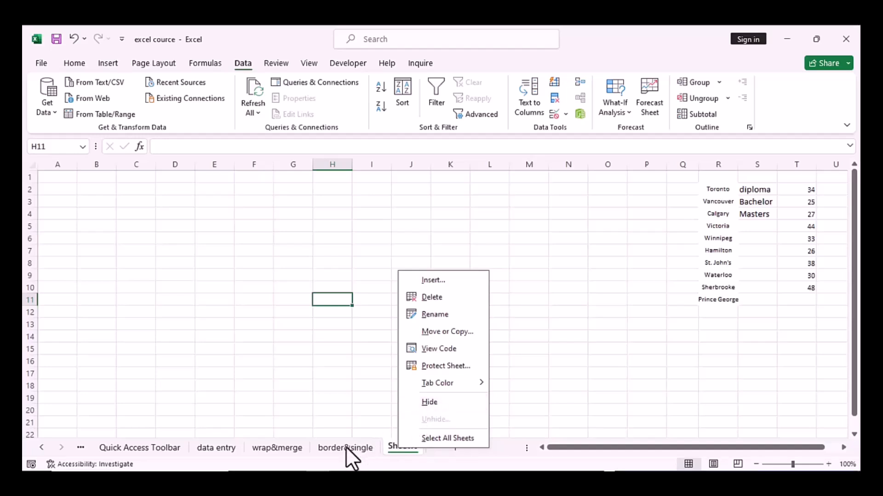
pyautogui.press('Escape')
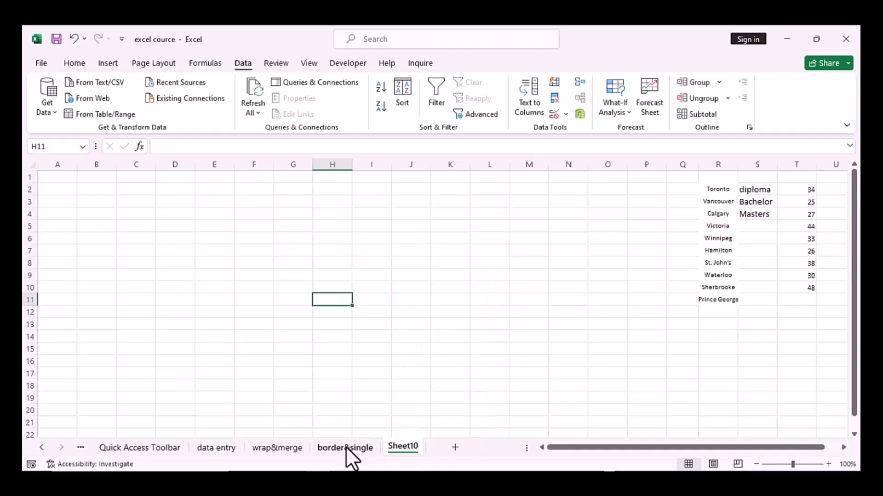
pyautogui.click(346, 446)
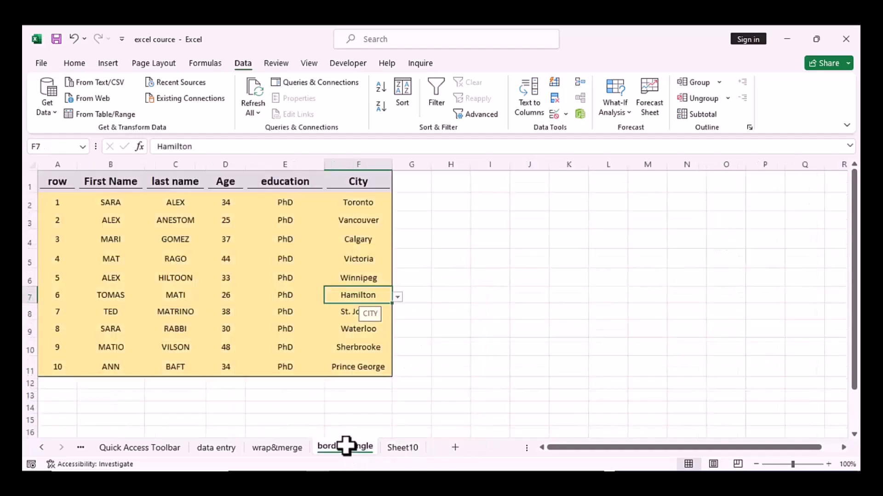
pyautogui.click(241, 202)
pyautogui.click(251, 204)
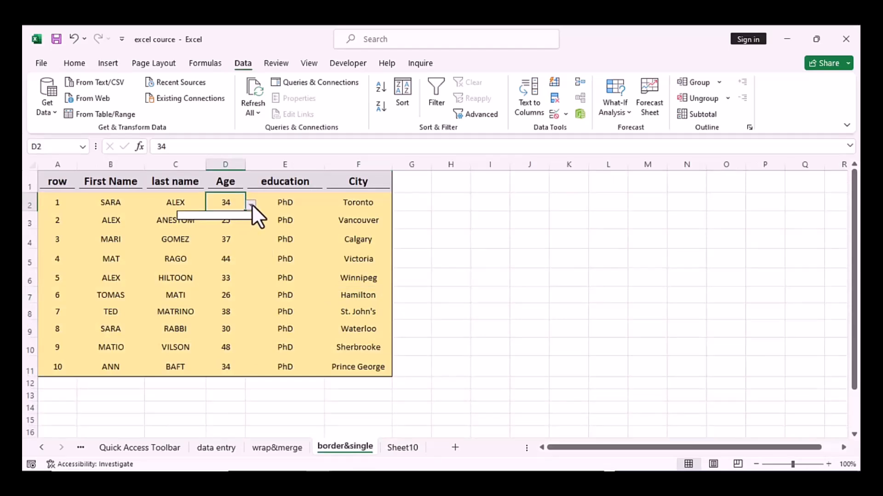
pyautogui.click(74, 63)
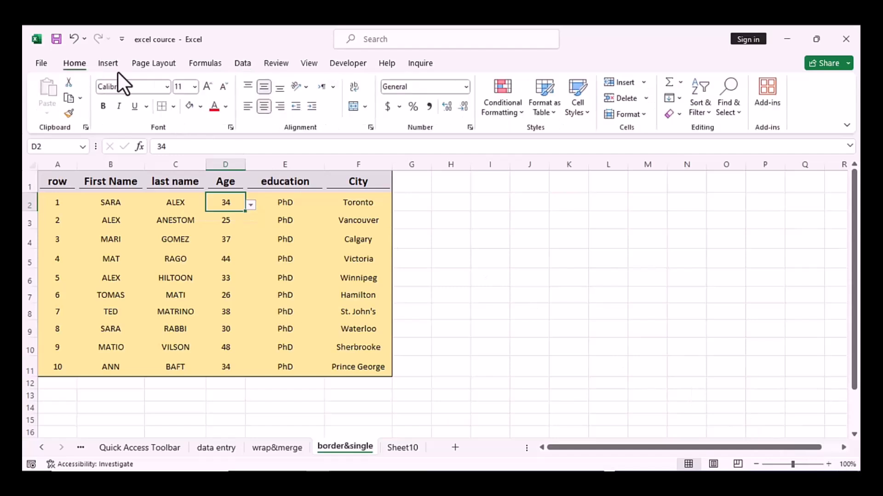
pyautogui.click(196, 89)
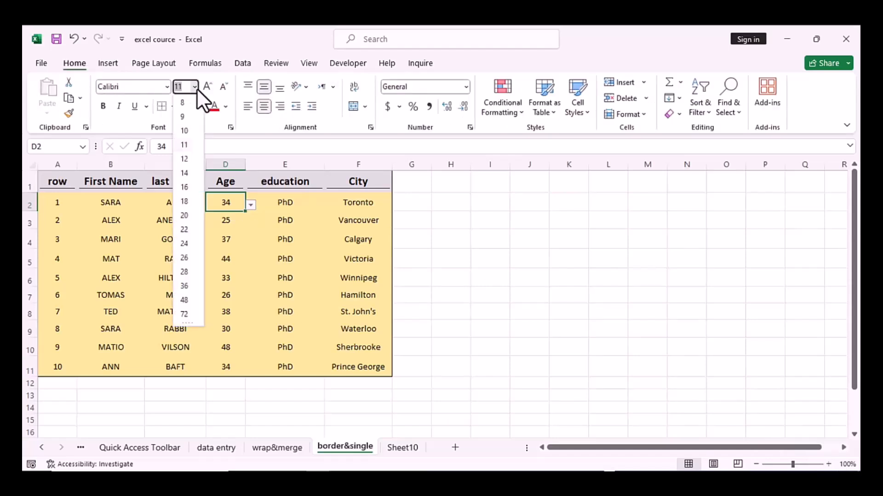
pyautogui.click(197, 89)
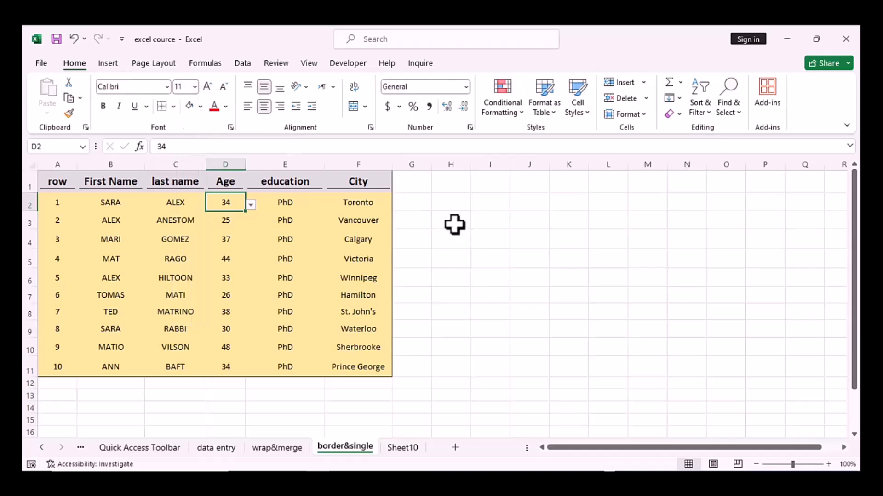